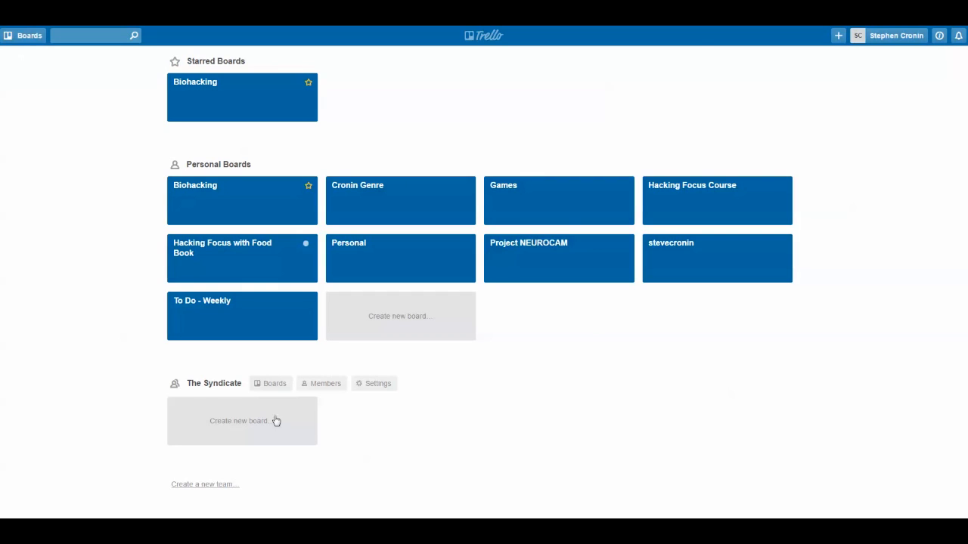
# - Create a private personal board titled "Nootropic Steve" with no team assigned
pyautogui.click(396, 317)
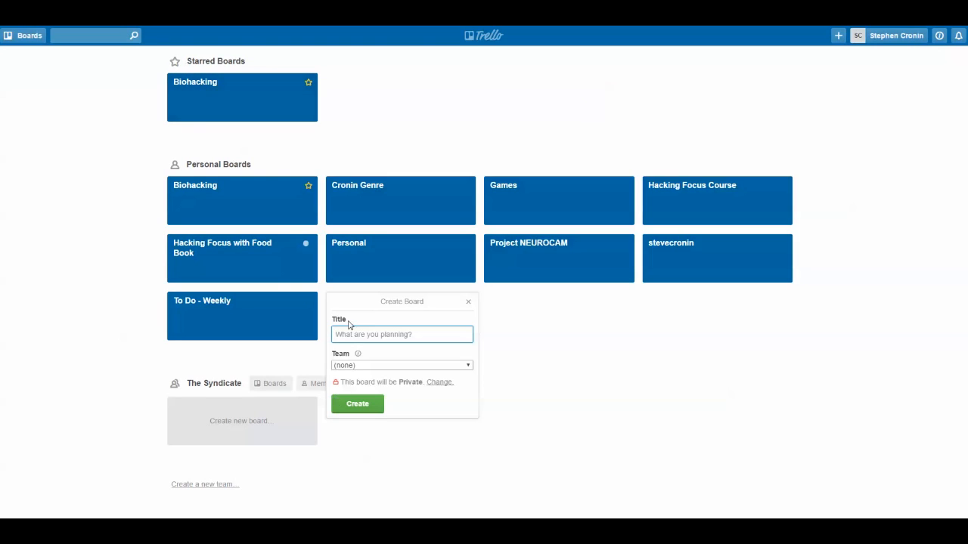
pyautogui.write('Noot')
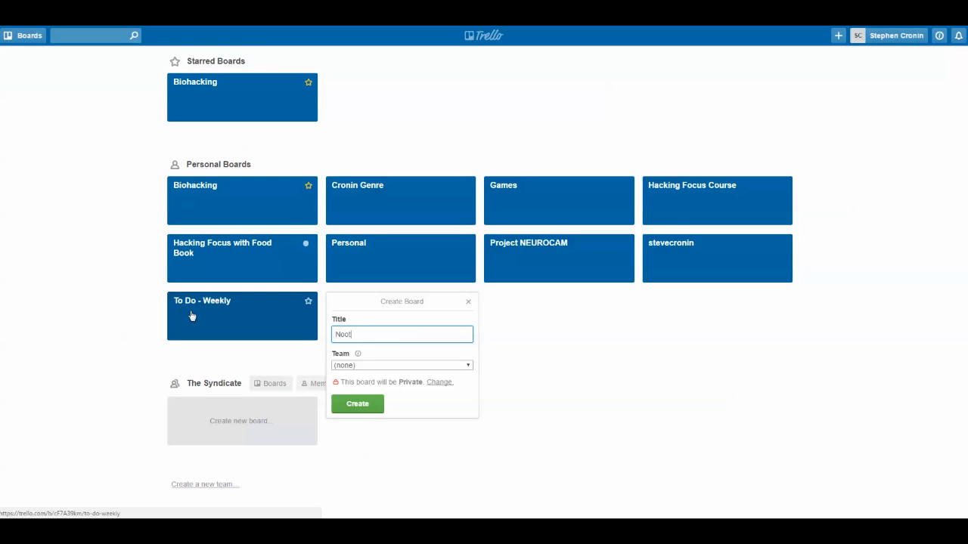
pyautogui.write('ropic Steve')
pyautogui.click(413, 367)
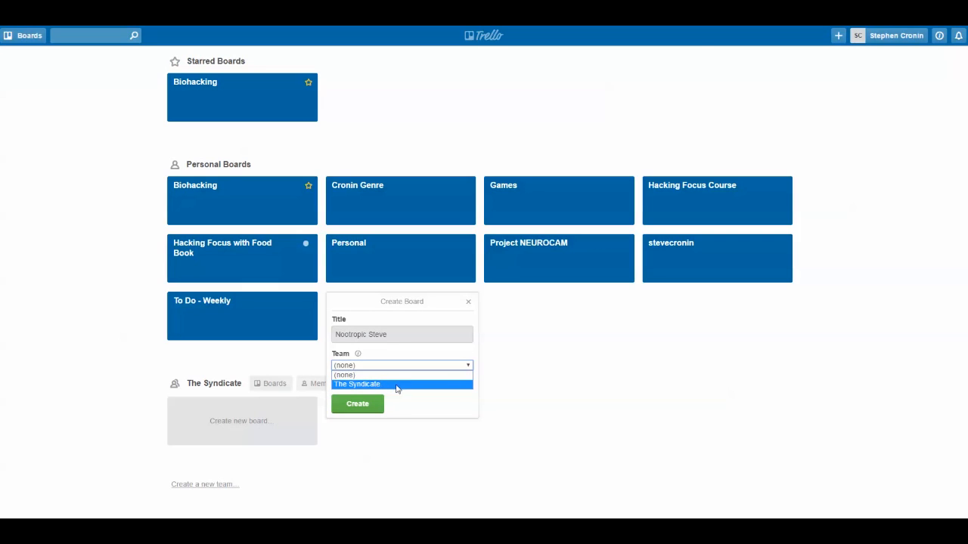
pyautogui.click(373, 375)
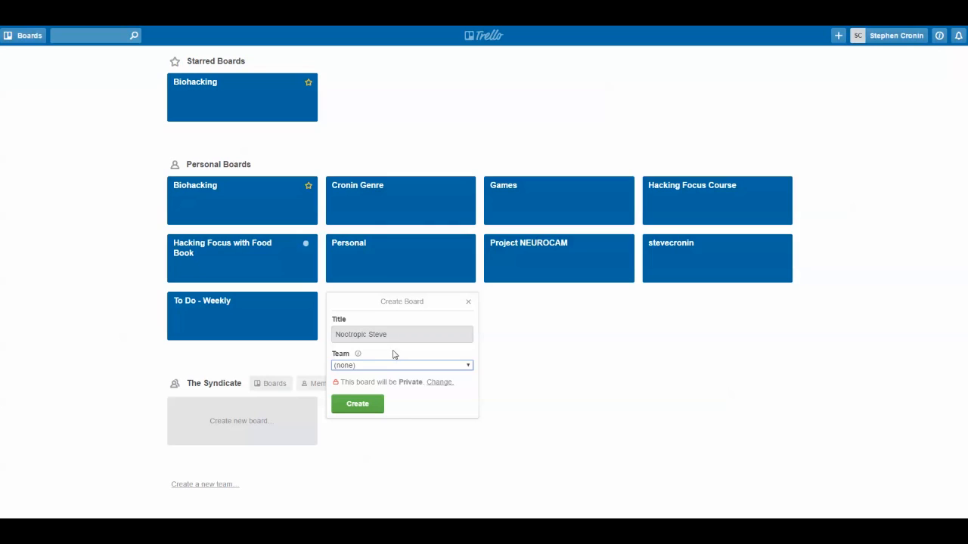
pyautogui.click(357, 403)
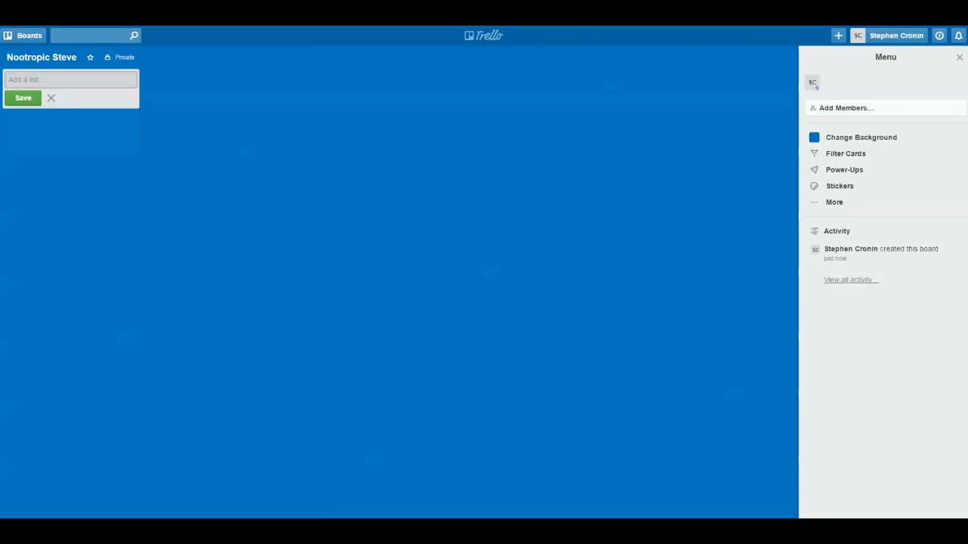
# - Hide the board's side menu and add a first list named "Key"
pyautogui.click(959, 57)
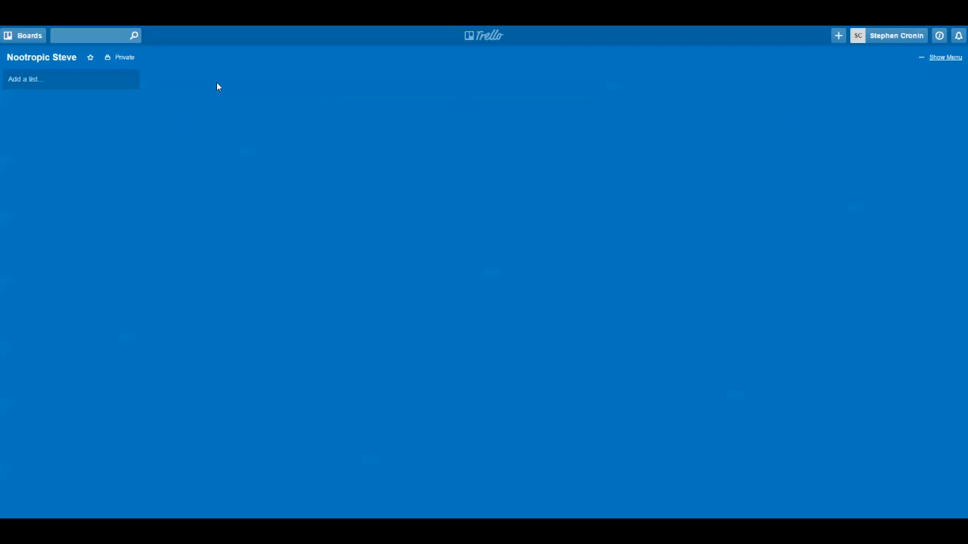
pyautogui.click(66, 77)
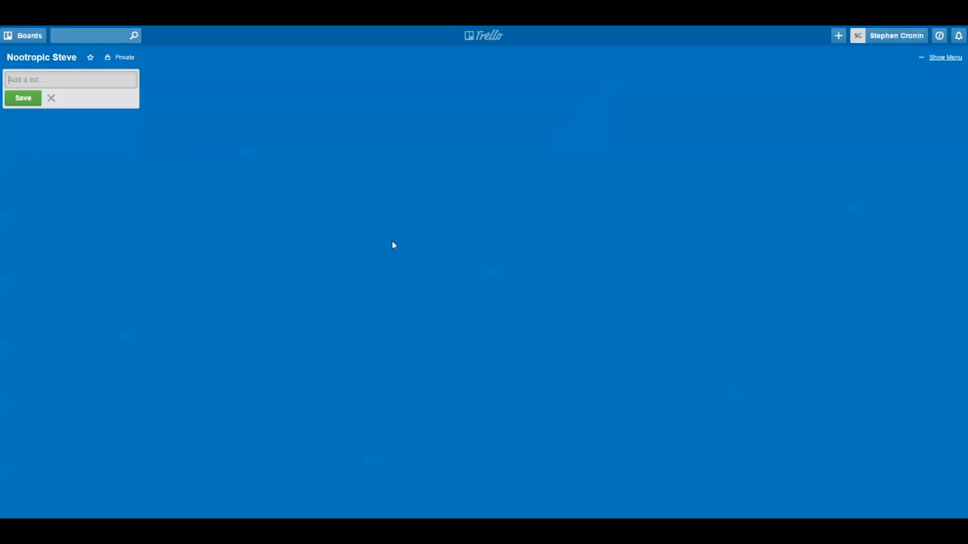
pyautogui.write('Key')
pyautogui.press('Return')
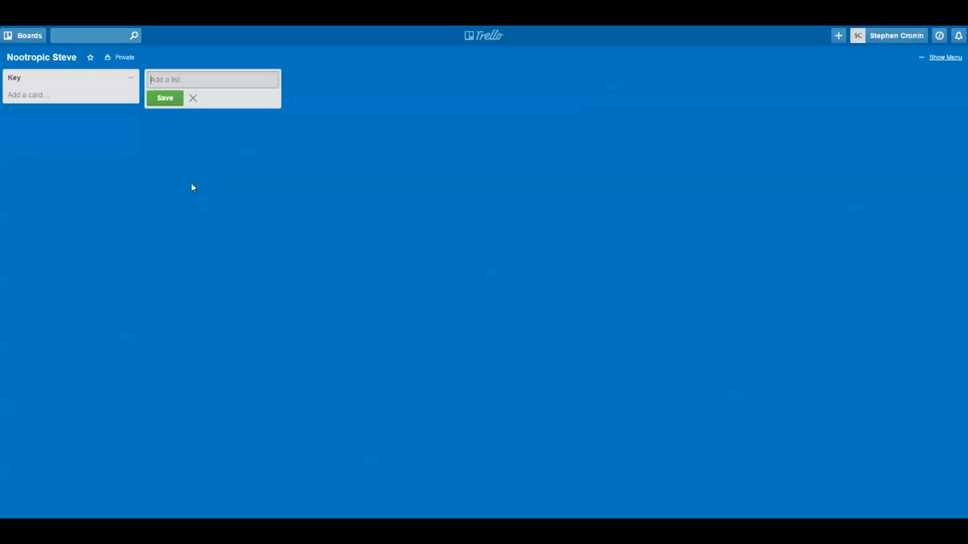
# - Add the cards "YouTube", "WWW" and "Paid Content" to the Key list
pyautogui.click(35, 93)
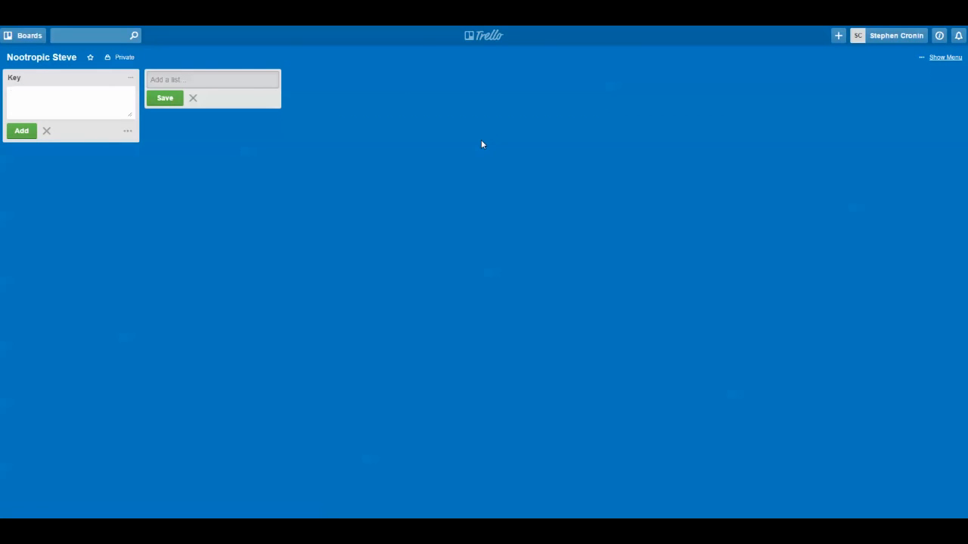
pyautogui.write('YouTube')
pyautogui.press('Return')
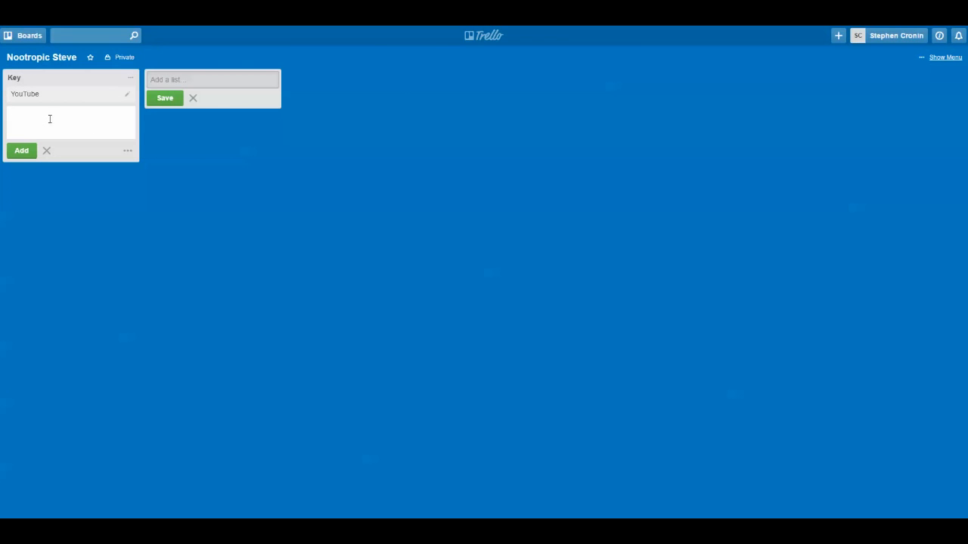
pyautogui.write('WWW')
pyautogui.press('Return')
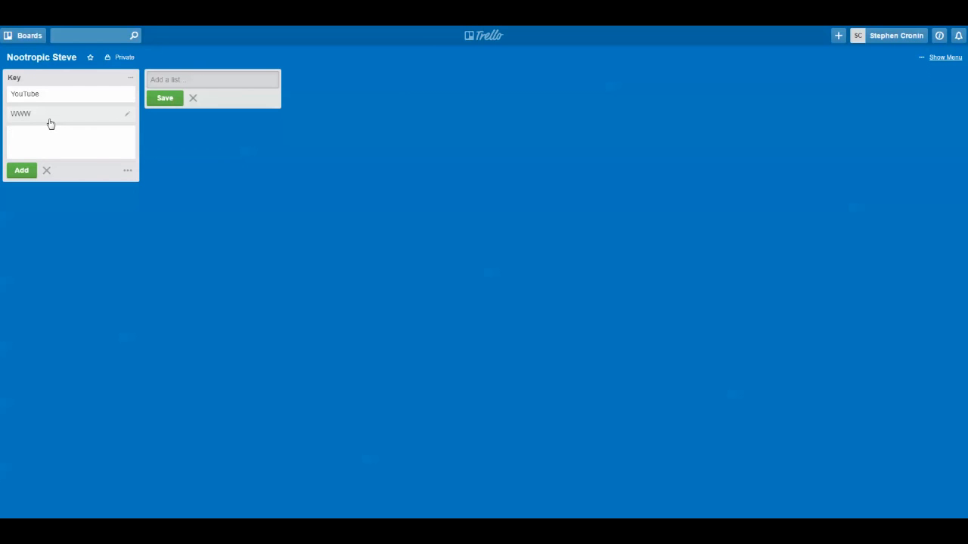
pyautogui.write('Paid Content')
pyautogui.press('Return')
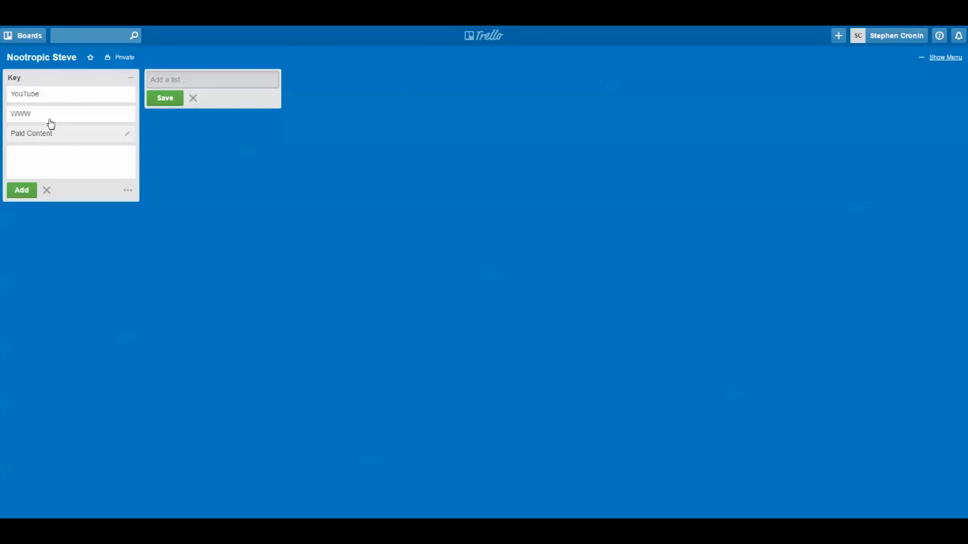
# - Add the cards "Networking", "Press" and "Research" to the Key list and finish adding cards
pyautogui.write('Networking')
pyautogui.press('Return')
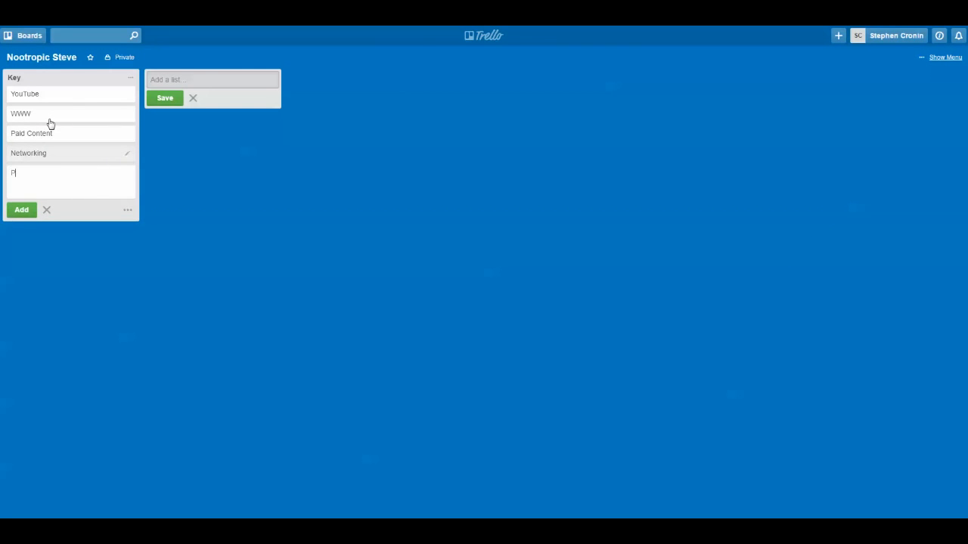
pyautogui.write('Press')
pyautogui.press('Return')
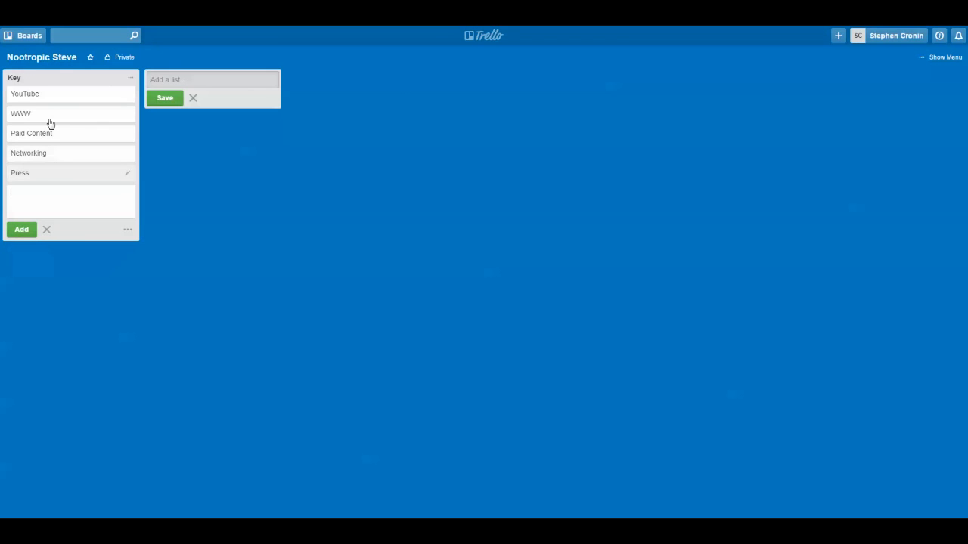
pyautogui.write('Reserearch')
pyautogui.press('Return')
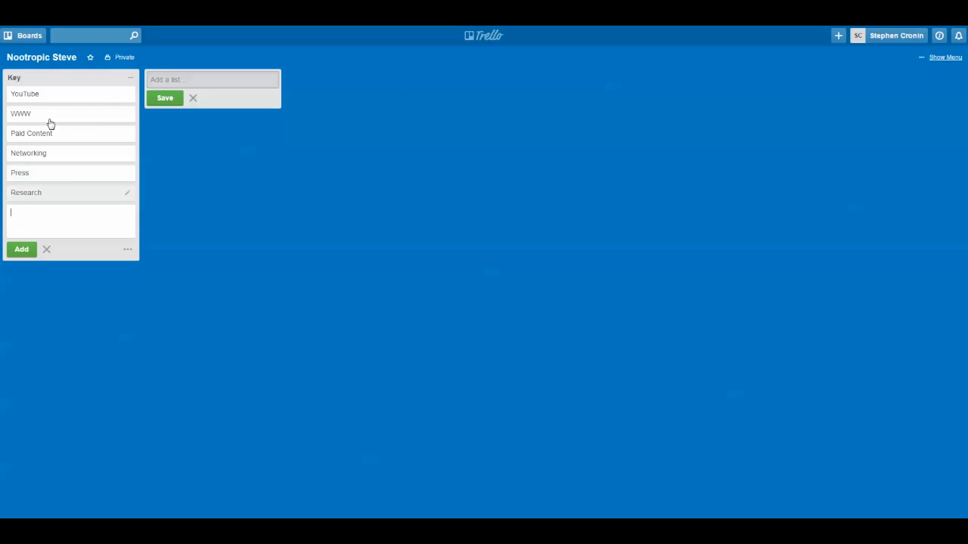
pyautogui.click(347, 225)
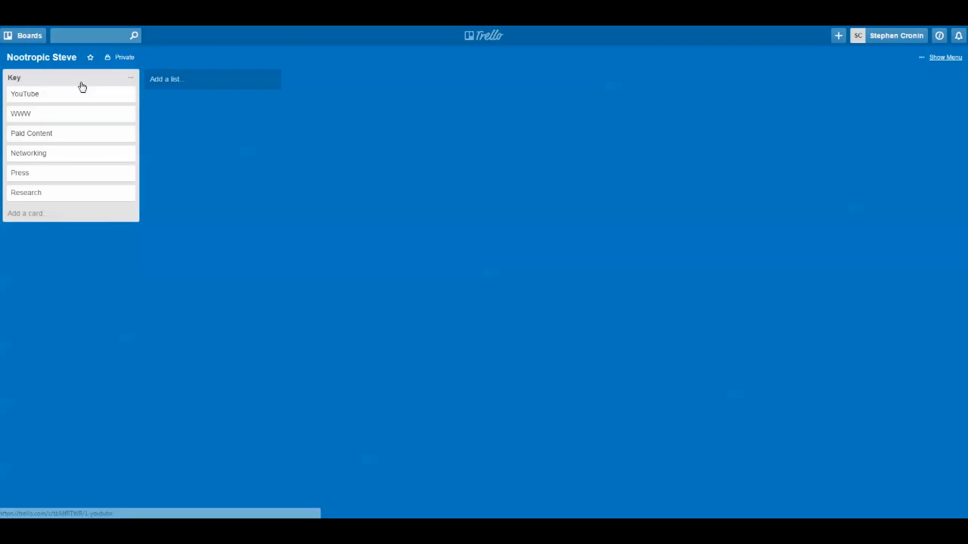
pyautogui.moveTo(64, 77); pyautogui.dragTo(208, 108)
pyautogui.moveTo(55, 99); pyautogui.dragTo(76, 114)
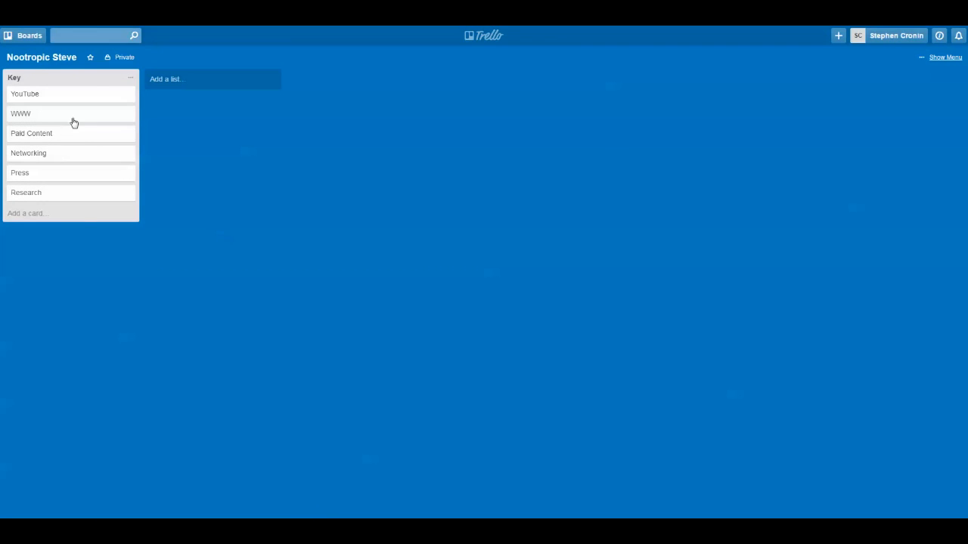
pyautogui.click(67, 97)
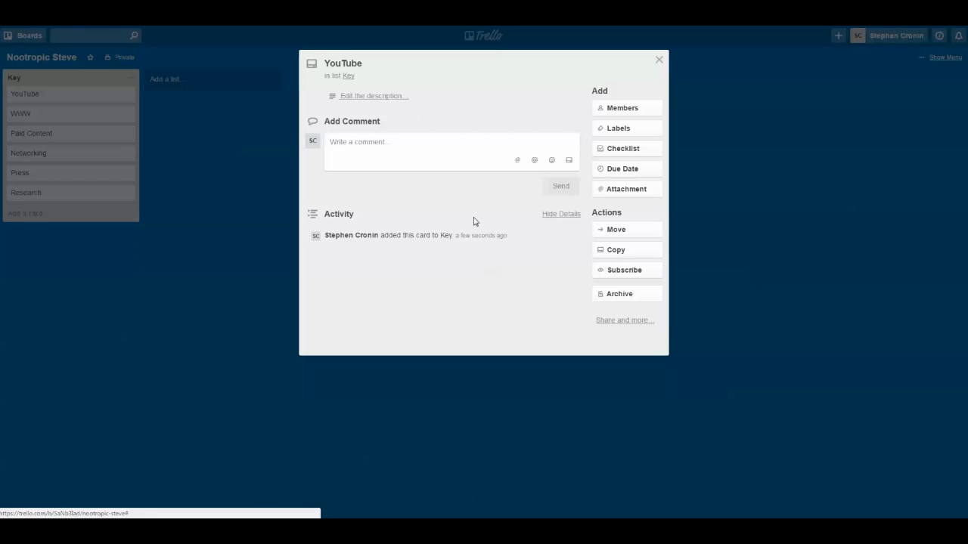
pyautogui.click(83, 225)
pyautogui.click(126, 96)
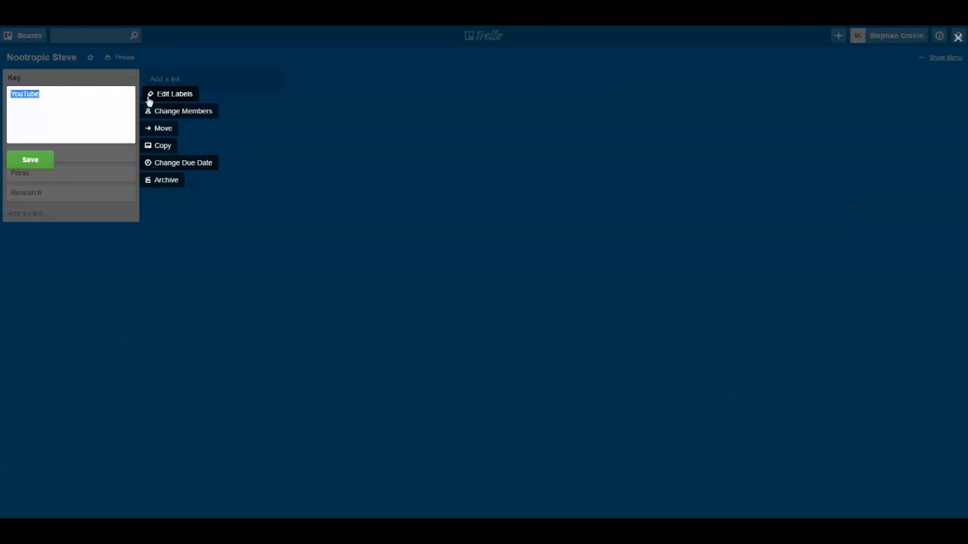
pyautogui.click(294, 124)
# - Assign the red label to the YouTube card in the Key list and save the card
pyautogui.click(127, 97)
pyautogui.click(170, 97)
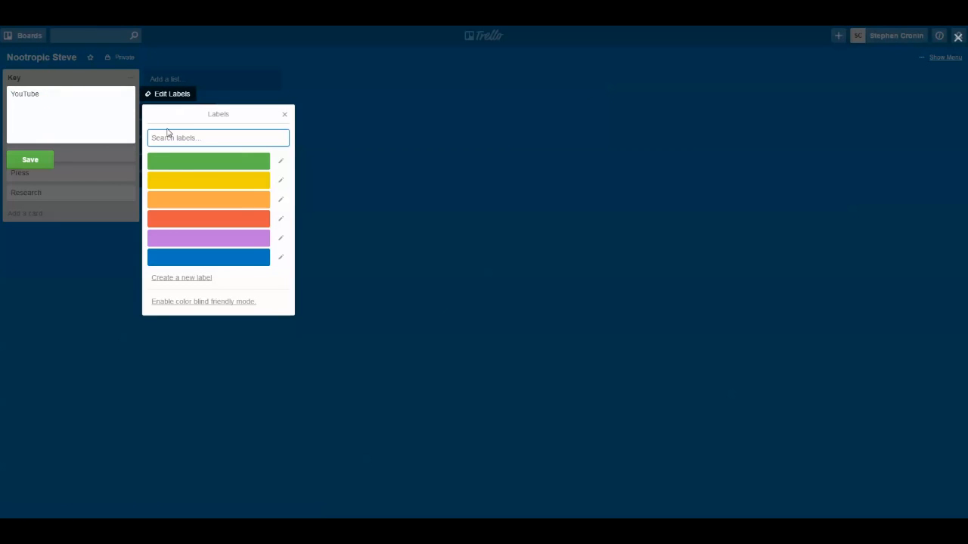
pyautogui.click(205, 220)
pyautogui.click(441, 115)
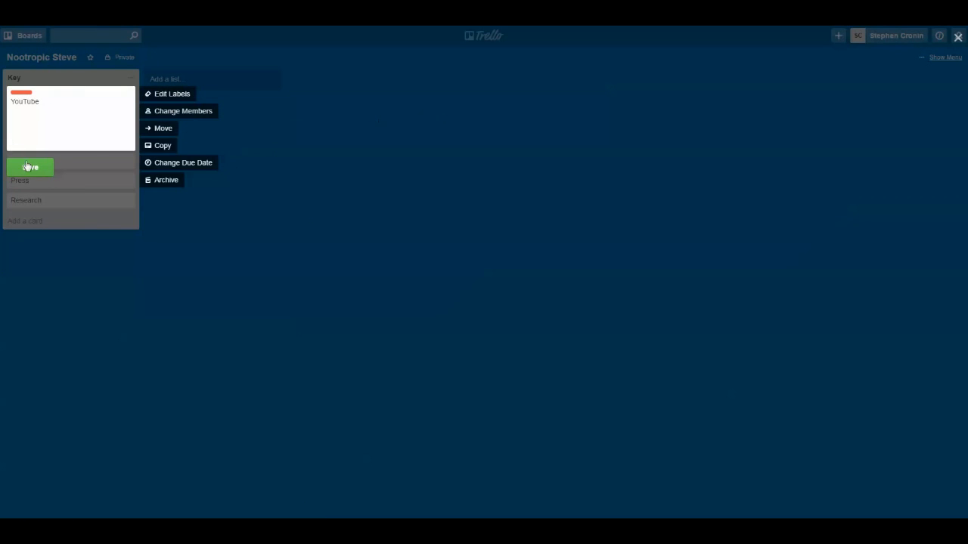
pyautogui.click(28, 167)
# - Assign the blue label to the WWW card in the Key list and save the card
pyautogui.click(126, 121)
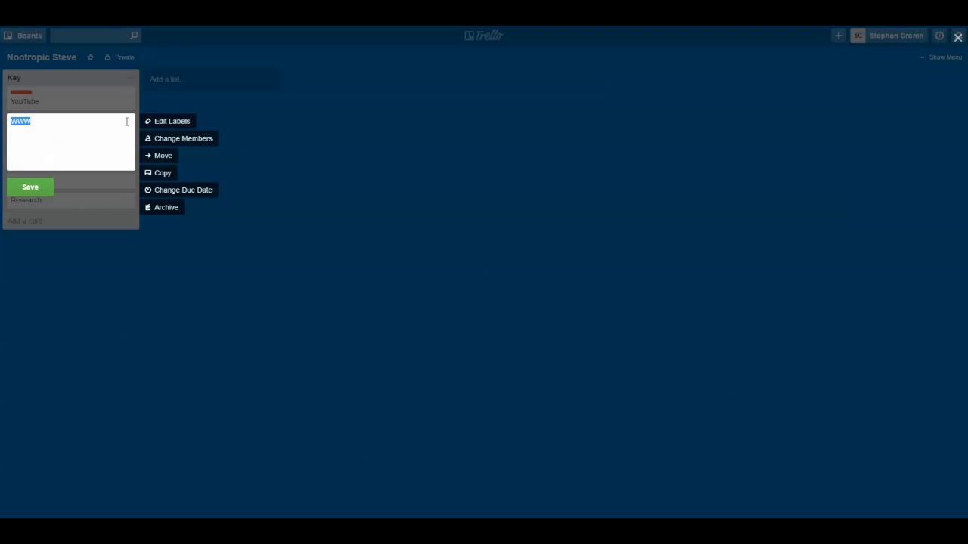
pyautogui.click(170, 123)
pyautogui.click(186, 280)
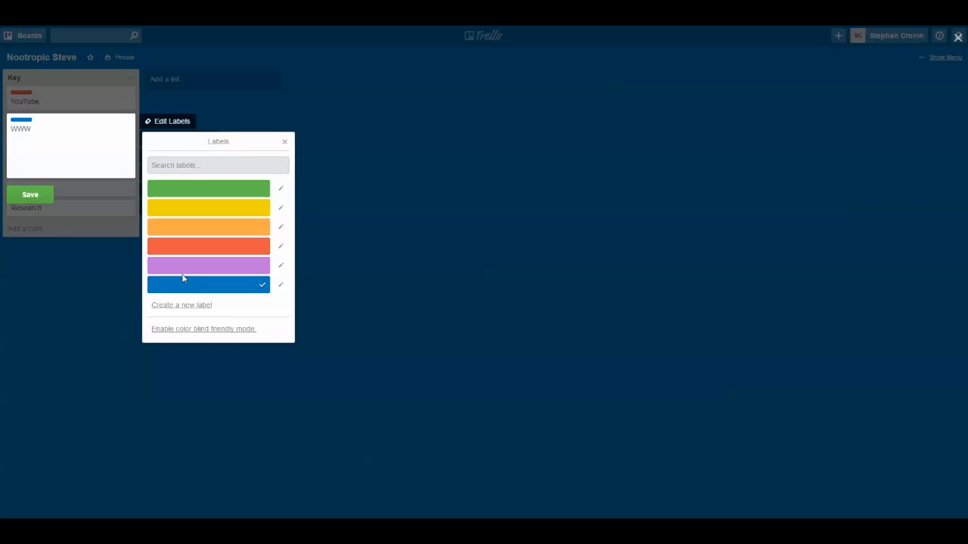
pyautogui.click(43, 197)
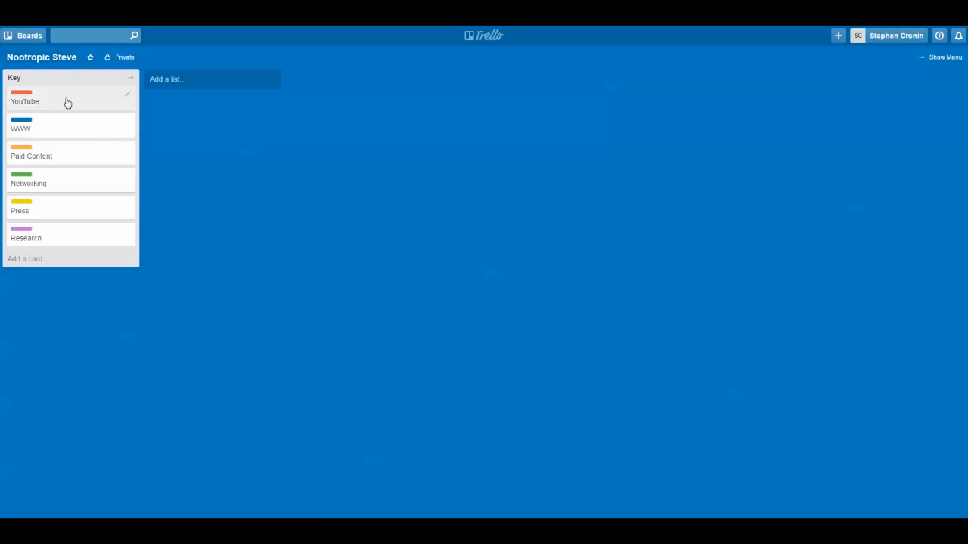
# - Give the YouTube card the description "This category of work covers everything I do within the bounds of YouTube.com", save it and close the card
pyautogui.click(65, 102)
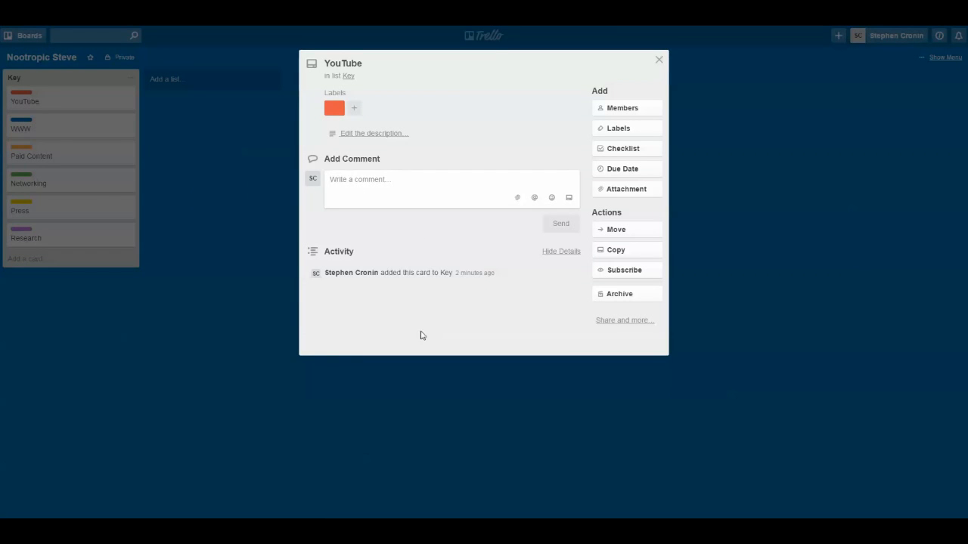
pyautogui.click(376, 136)
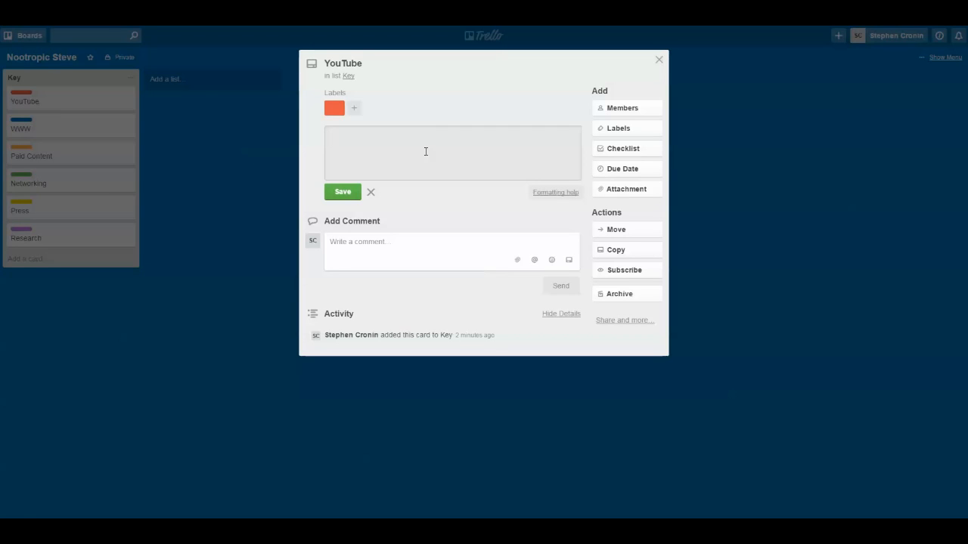
pyautogui.write('This category of work covers everything I do within the bounds of You')
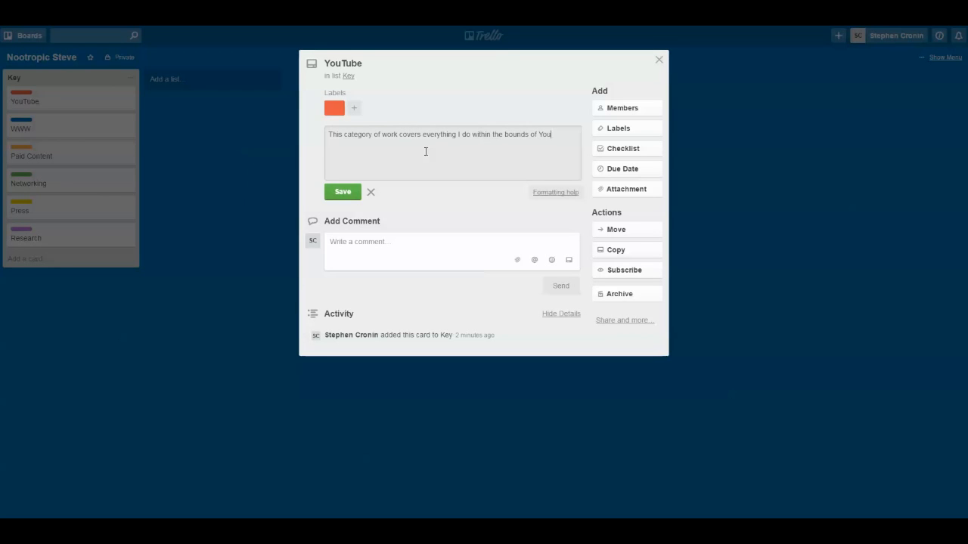
pyautogui.write('Tube.com')
pyautogui.click(344, 193)
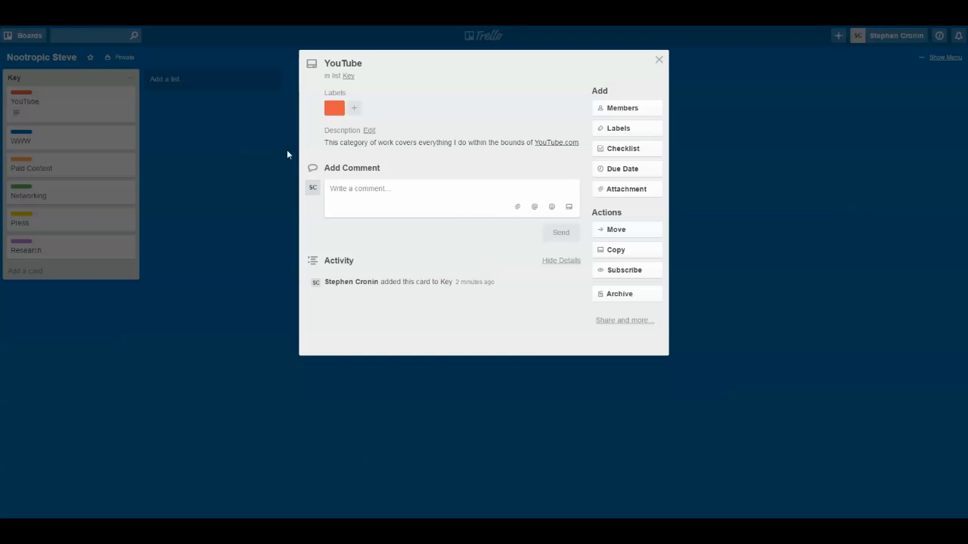
pyautogui.click(659, 59)
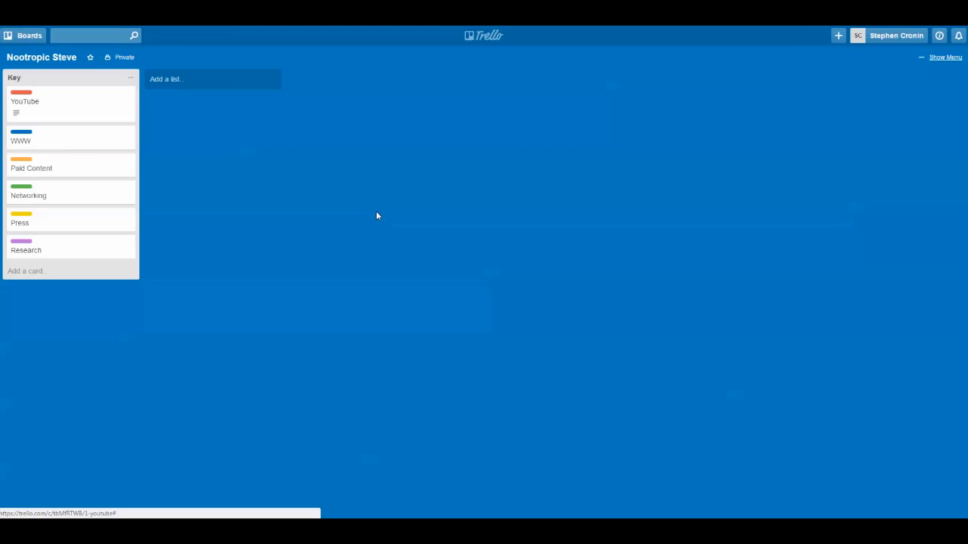
pyautogui.click(75, 117)
pyautogui.click(264, 186)
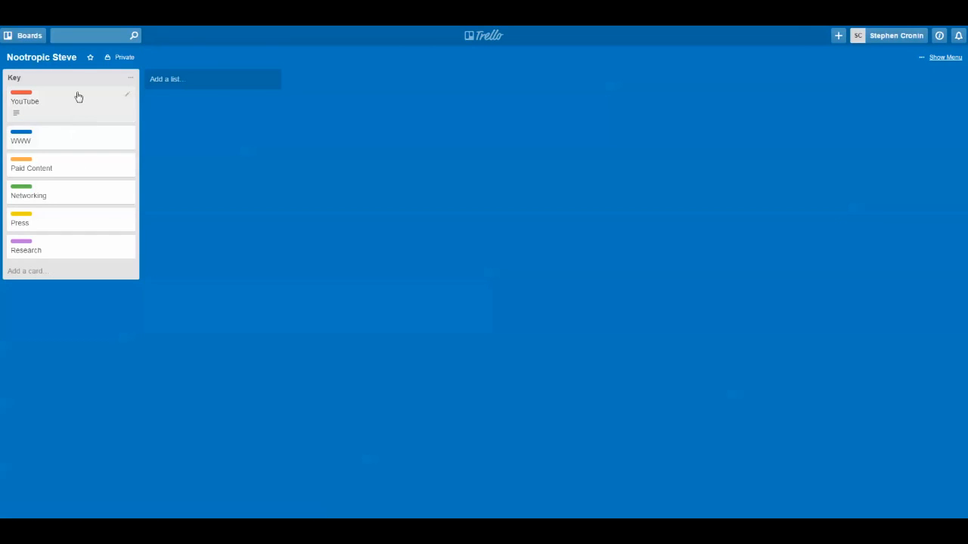
pyautogui.click(11, 121)
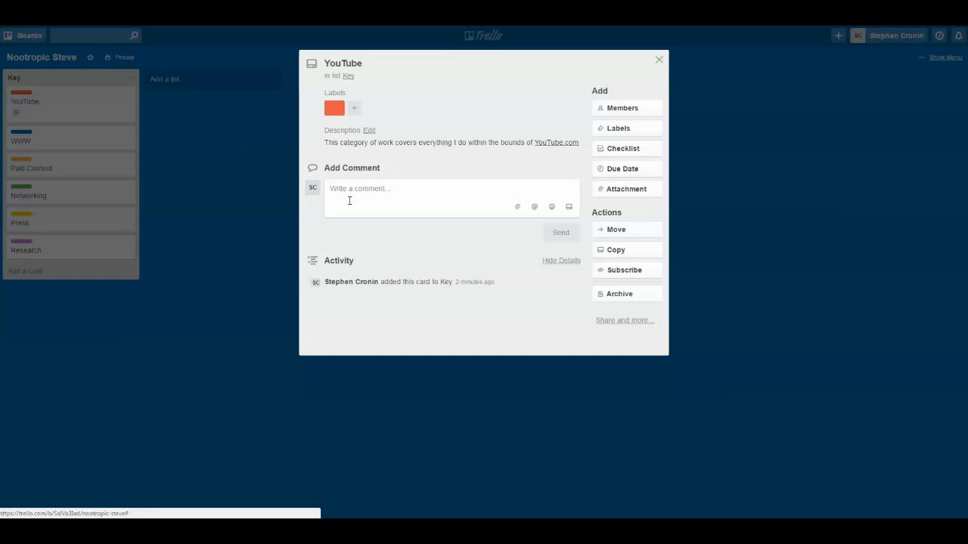
pyautogui.press('Escape')
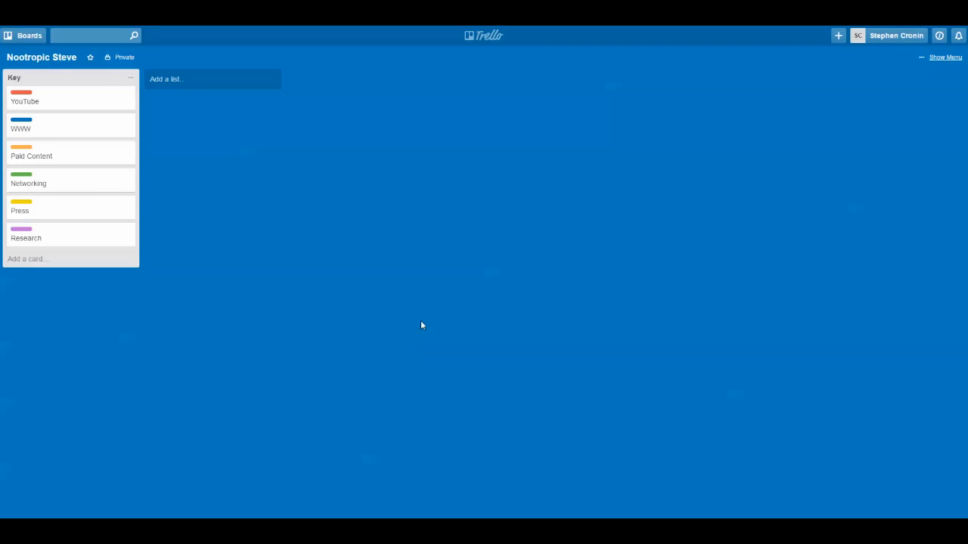
# - Add two lists named "Static" and "To Do" after the Key list
pyautogui.click(173, 82)
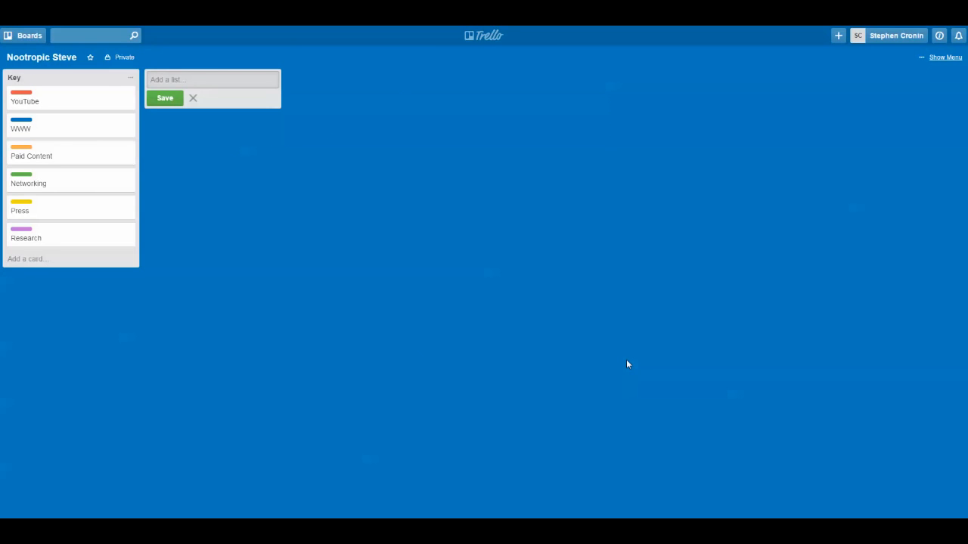
pyautogui.write('Static')
pyautogui.press('Return')
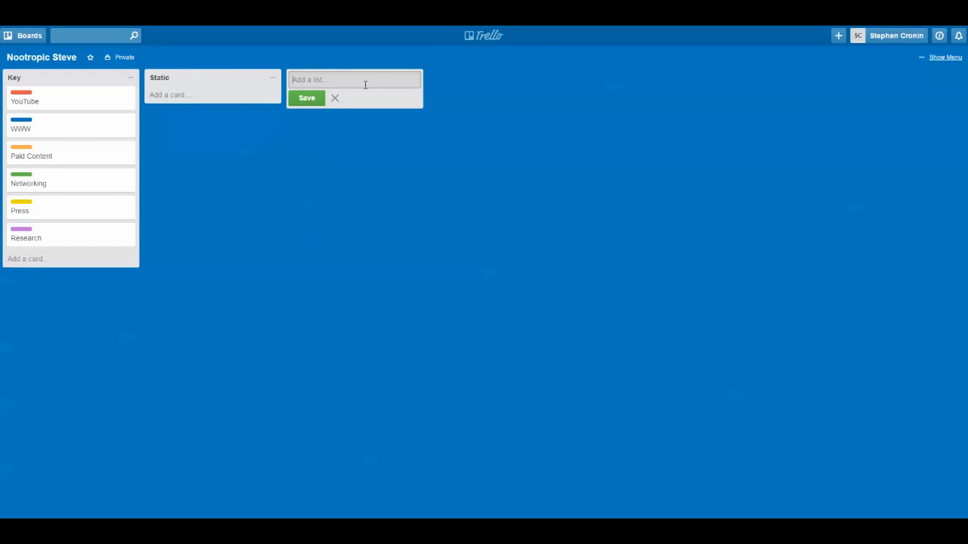
pyautogui.write('To Do')
pyautogui.press('Return')
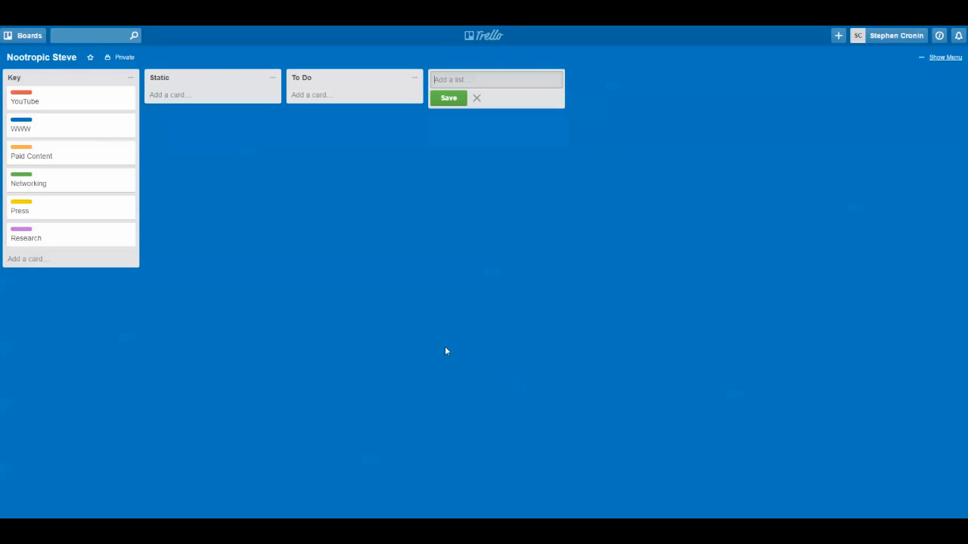
# - Add a card titled "How to Work Late Without Compromising Your Sleep" to the To Do list
pyautogui.click(326, 97)
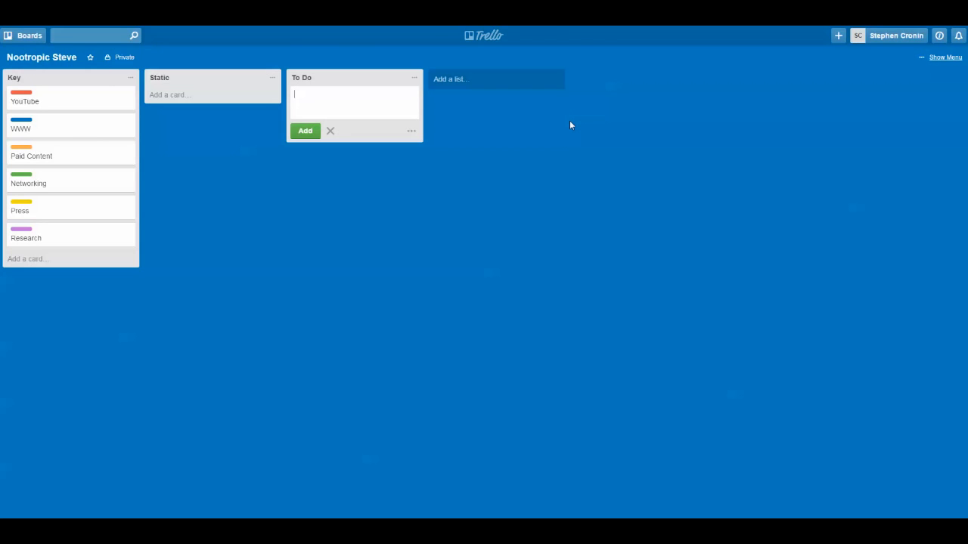
pyautogui.write('How to Work Late Without Compromising Your Sleep')
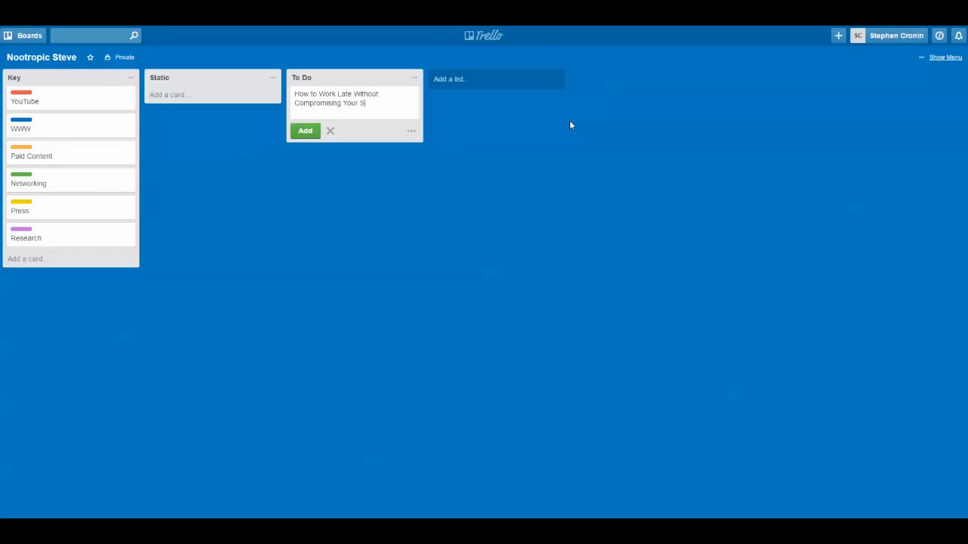
pyautogui.press('Return')
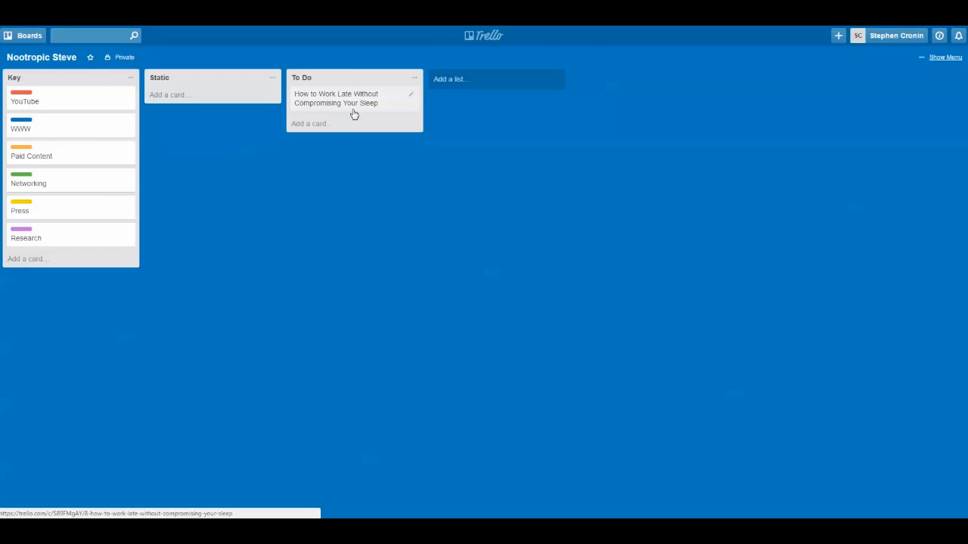
# - Assign the red label to the new card in the To Do list and save it
pyautogui.click(411, 96)
pyautogui.click(452, 97)
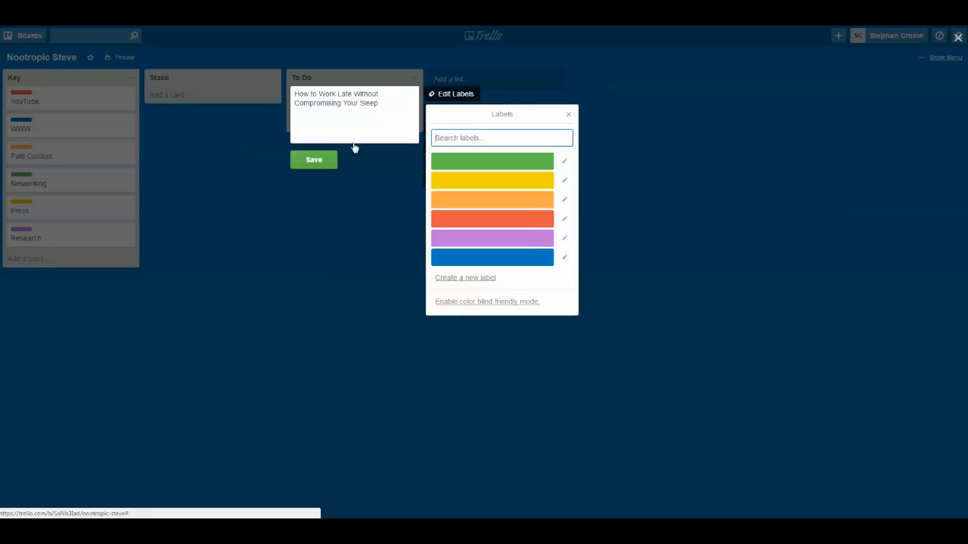
pyautogui.click(512, 221)
pyautogui.click(299, 262)
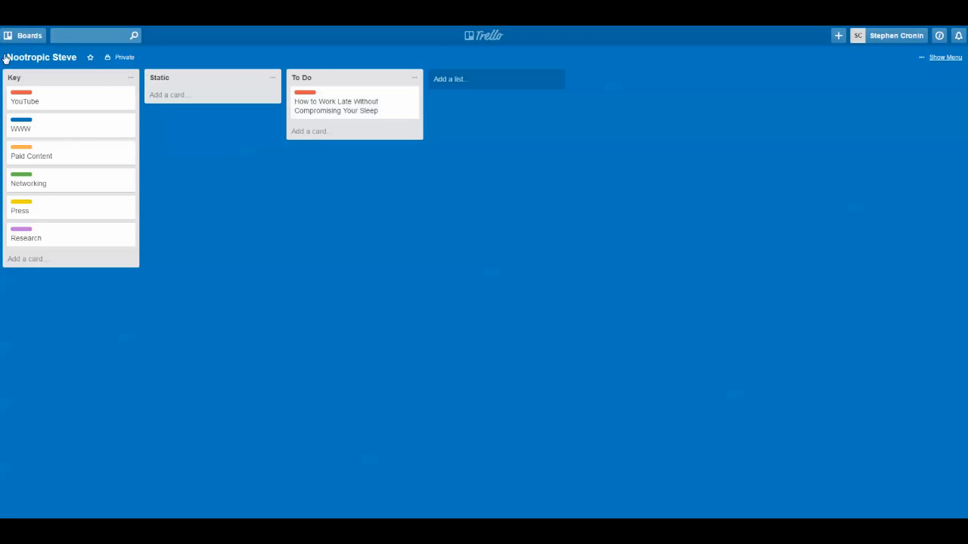
# - Open the To Do card, give it the description "This is a YouTube video" and save it
pyautogui.click(415, 103)
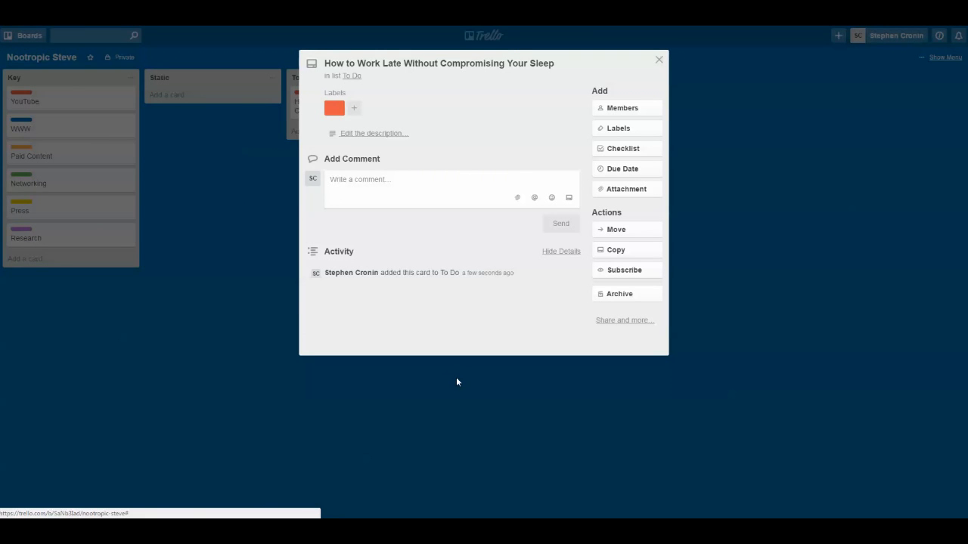
pyautogui.click(375, 133)
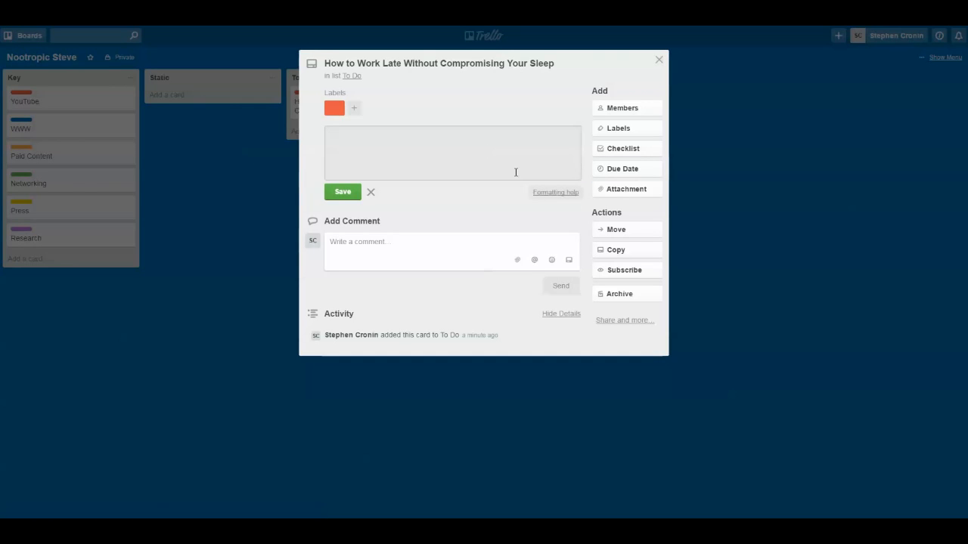
pyautogui.write('This is a YouTube video')
pyautogui.click(342, 193)
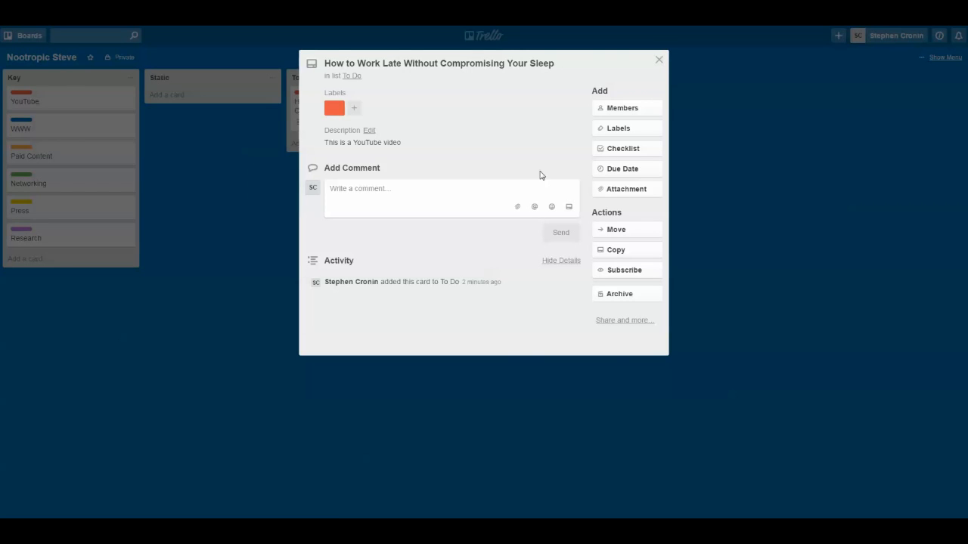
# - Add a checklist with the default title to the card and enter "Title" as its first item
pyautogui.click(628, 150)
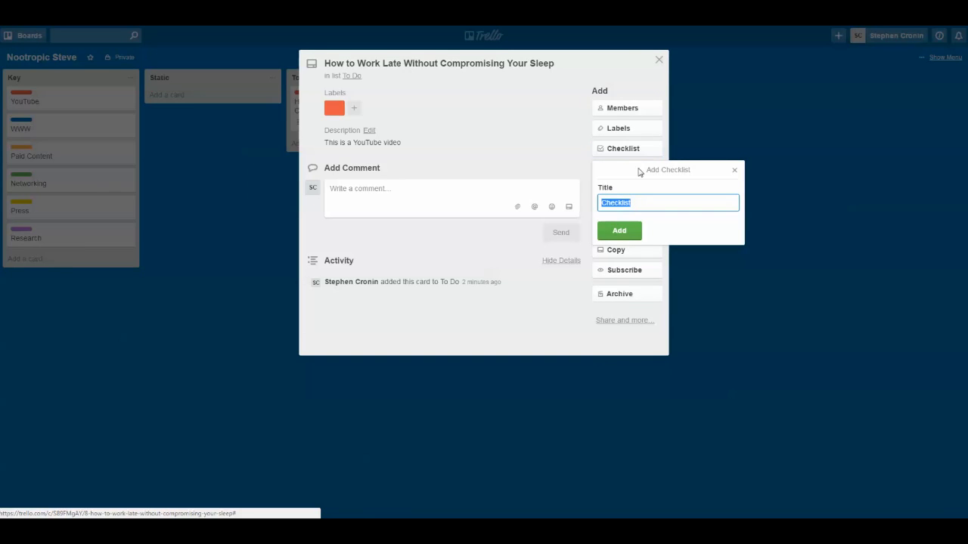
pyautogui.click(621, 234)
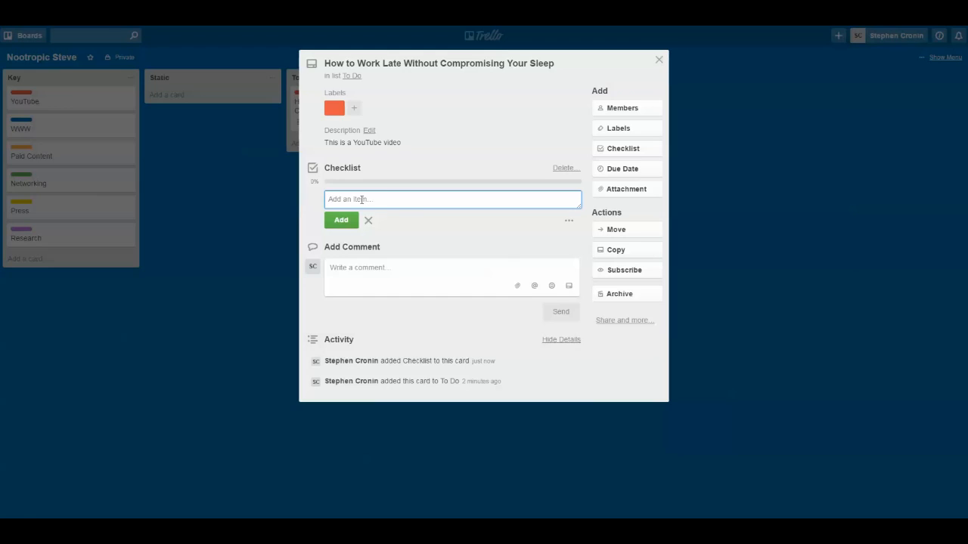
pyautogui.write('Title')
pyautogui.press('Return')
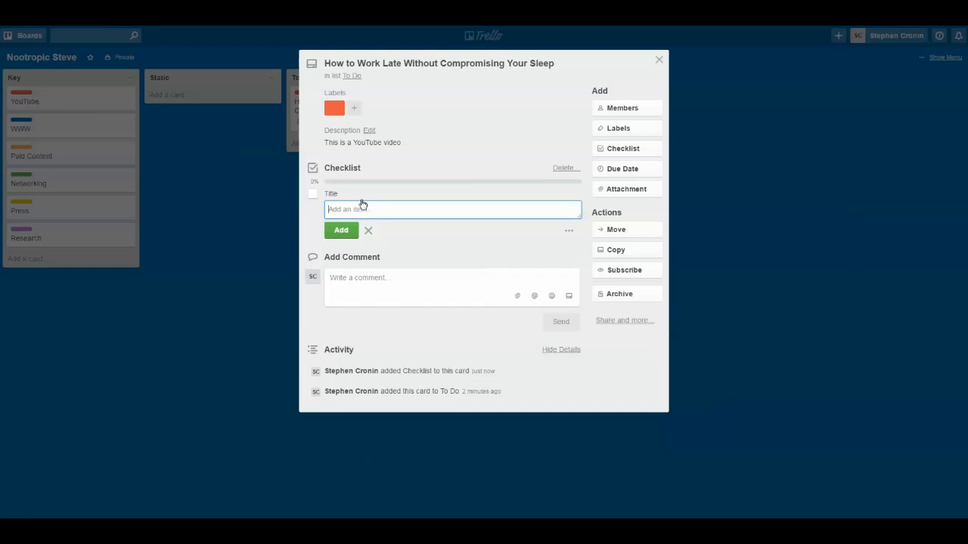
# - Add the items "Thumbnail", "Description", "Keywords" and "CTA" to the checklist and finish adding items
pyautogui.write('Thumbnail')
pyautogui.press('Return')
pyautogui.write('Description')
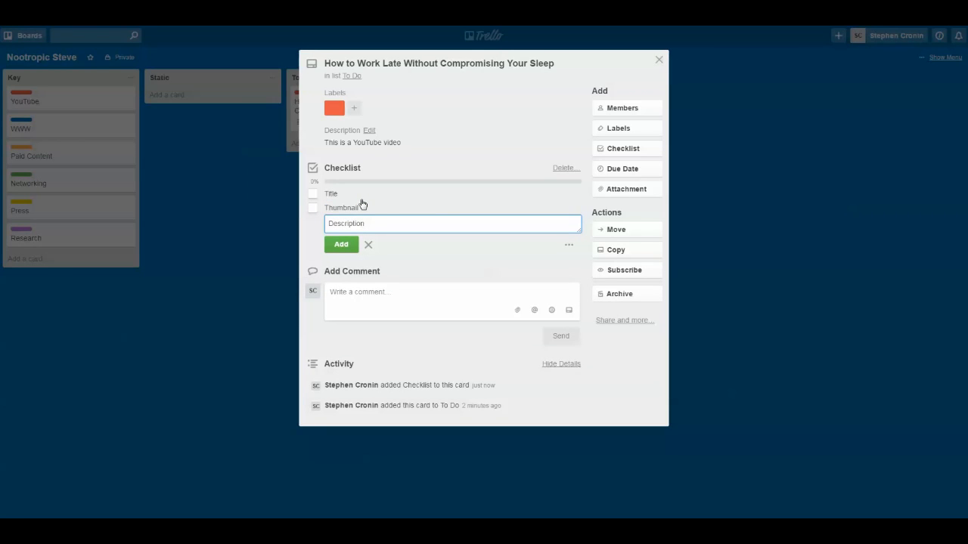
pyautogui.press('Return')
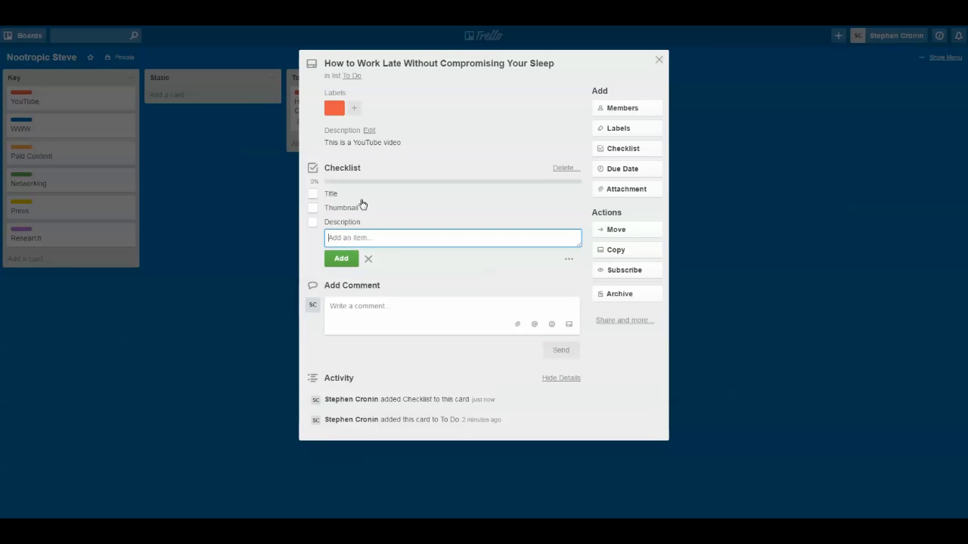
pyautogui.write('Keywords')
pyautogui.press('Return')
pyautogui.write('CTA')
pyautogui.press('Return')
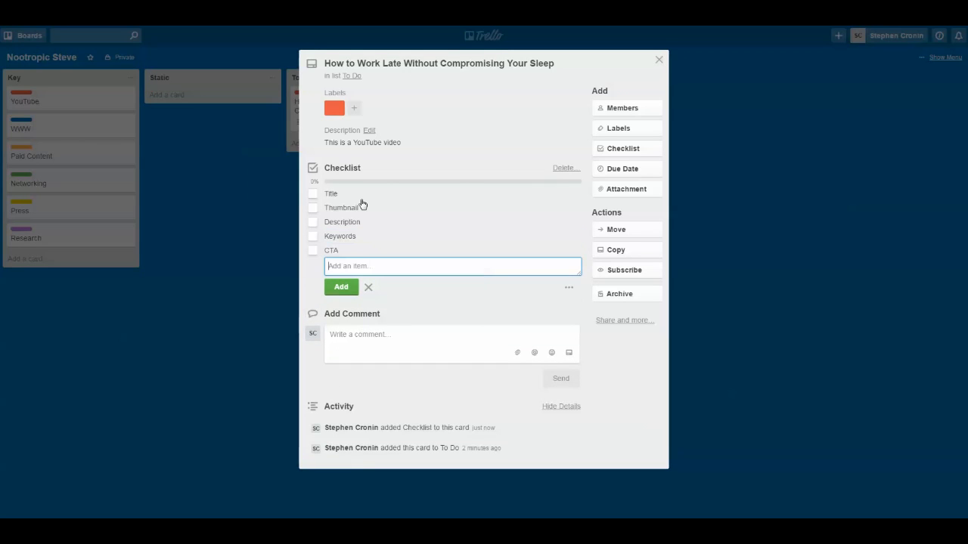
pyautogui.click(443, 323)
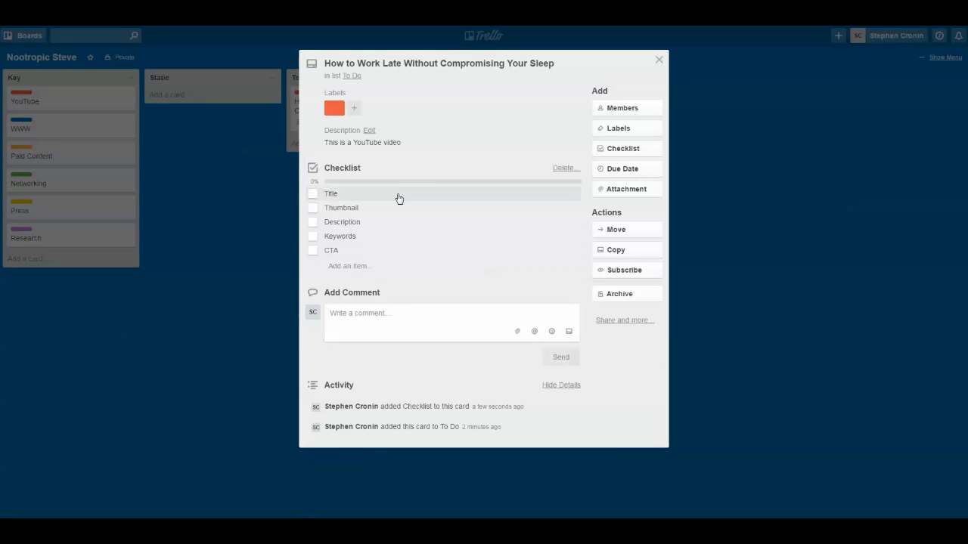
# - Mark the checklist items Title, Thumbnail, Description, Keywords and CTA as complete
pyautogui.click(312, 194)
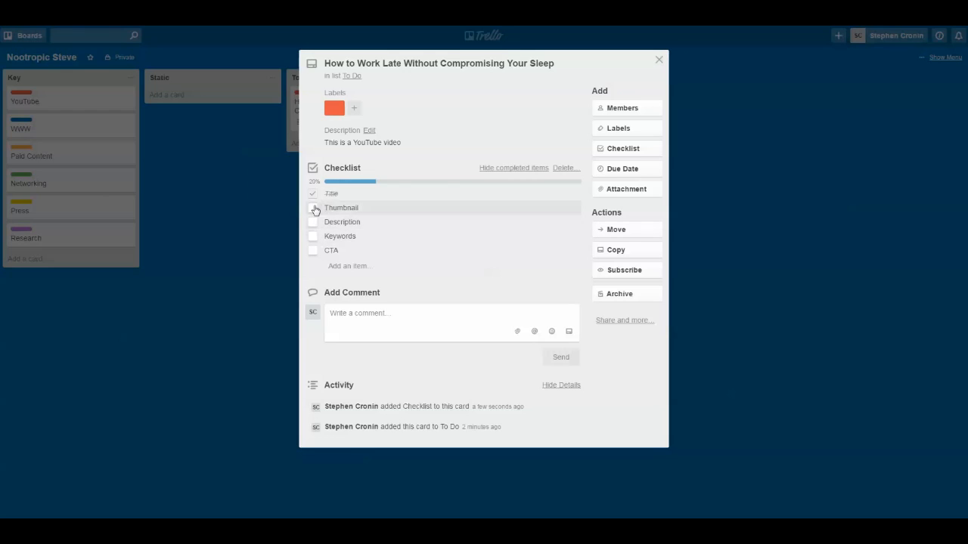
pyautogui.click(312, 208)
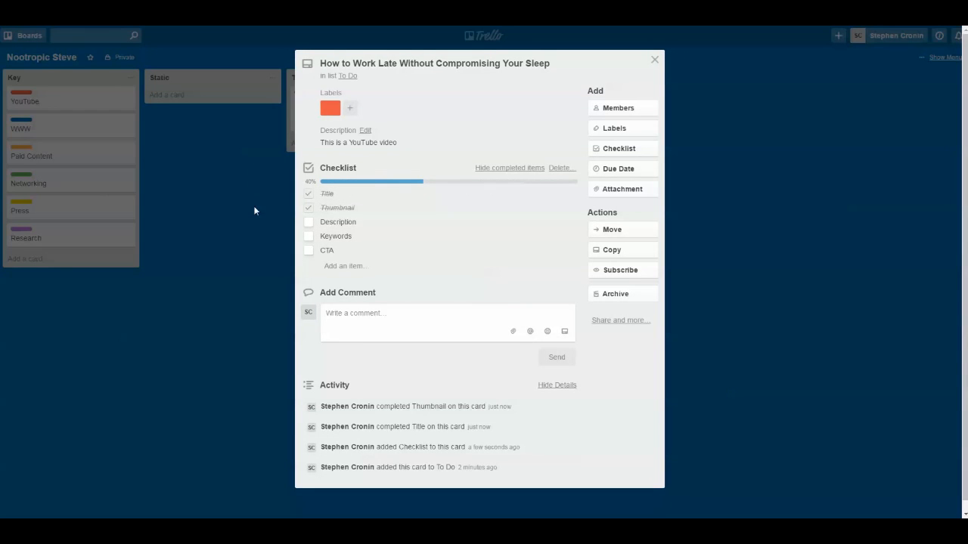
pyautogui.click(309, 224)
pyautogui.click(309, 236)
pyautogui.click(309, 250)
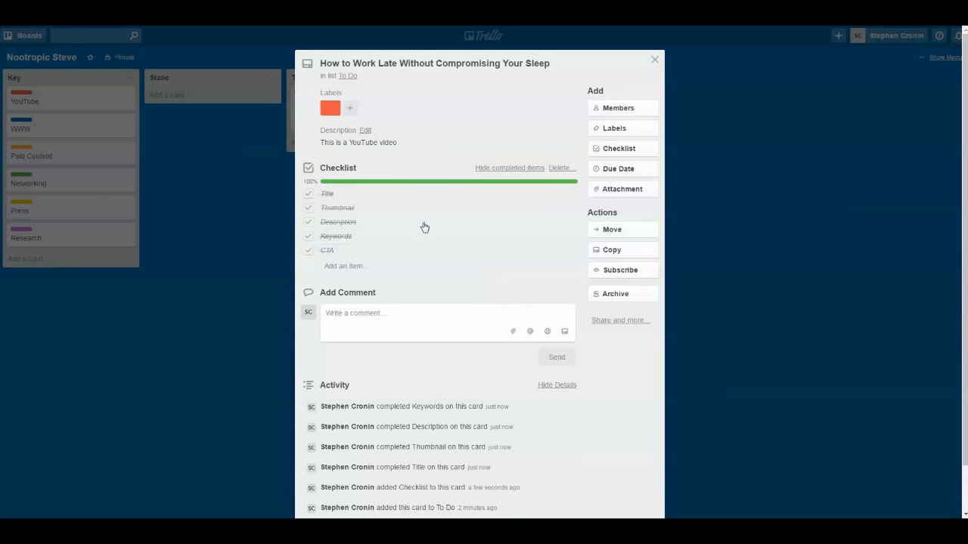
# - Review the card's activity log for the entries on the completed checklist items
pyautogui.scroll(-2, 514, 270)
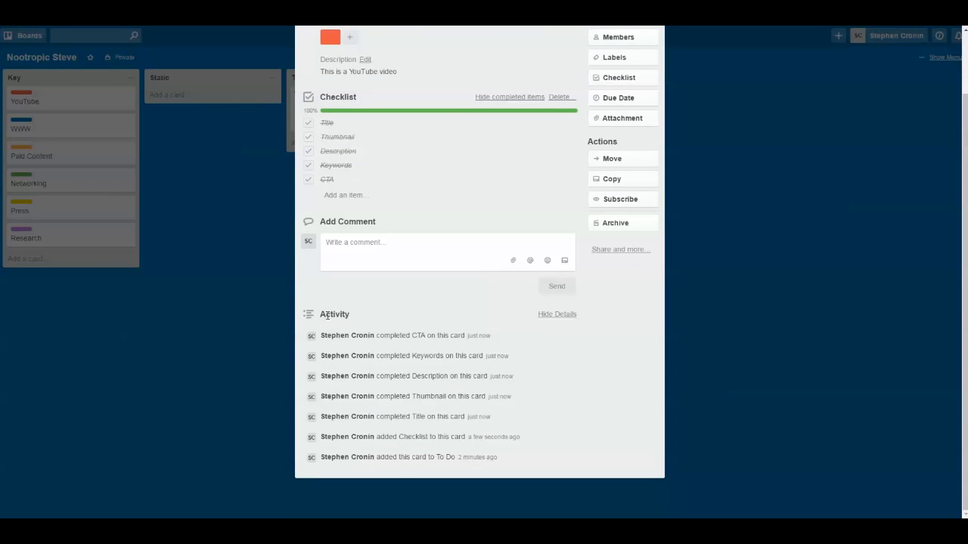
pyautogui.moveTo(326, 315); pyautogui.dragTo(384, 324)
pyautogui.click(343, 338)
pyautogui.click(562, 351)
pyautogui.moveTo(444, 368); pyautogui.dragTo(497, 421)
pyautogui.click(567, 412)
pyautogui.scroll(2, 421, 190)
# - Mark all five checklist items, from Title to CTA, as incomplete again
pyautogui.click(309, 194)
pyautogui.click(308, 208)
pyautogui.click(308, 221)
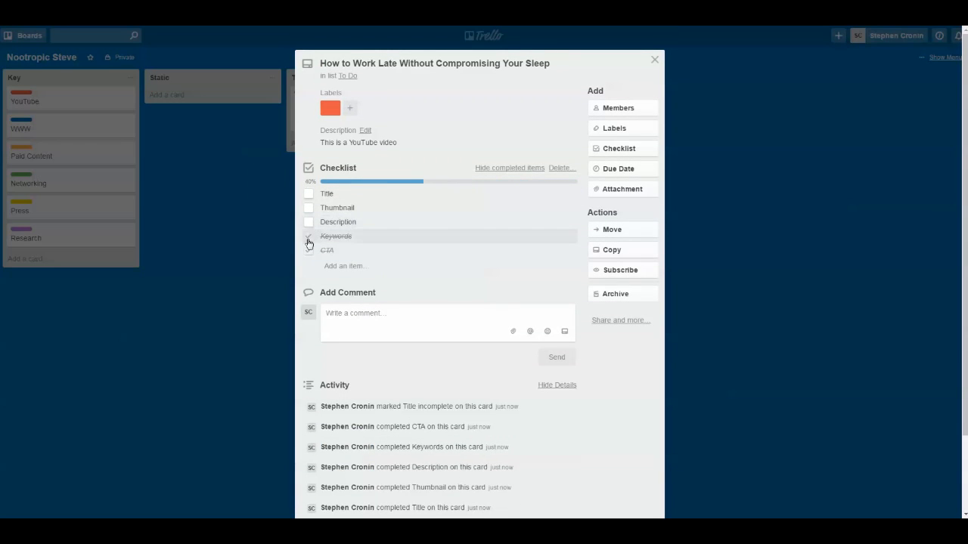
pyautogui.click(308, 236)
pyautogui.click(308, 252)
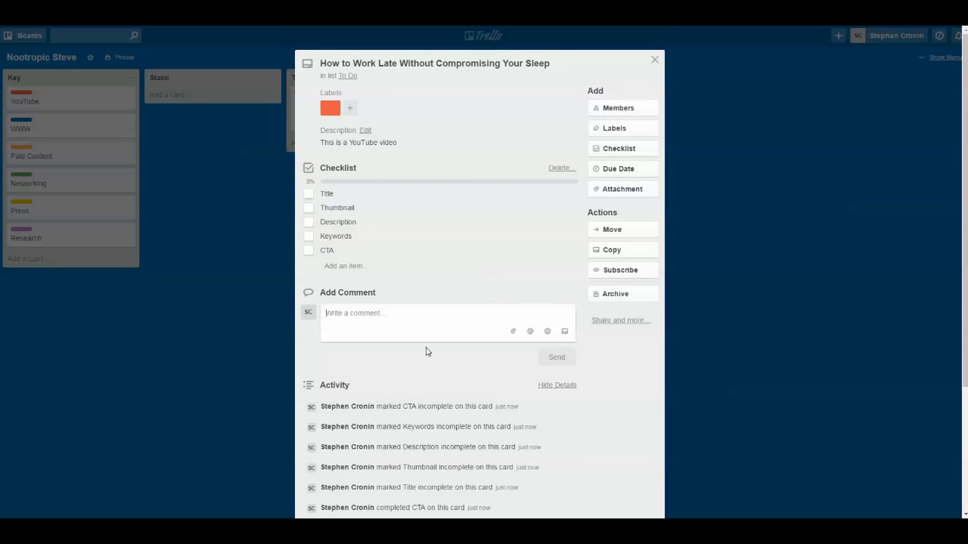
# - Start a comment on the card with the bold Markdown heading "**Title Ideas**"
pyautogui.click(484, 318)
pyautogui.click(428, 325)
pyautogui.write('**')
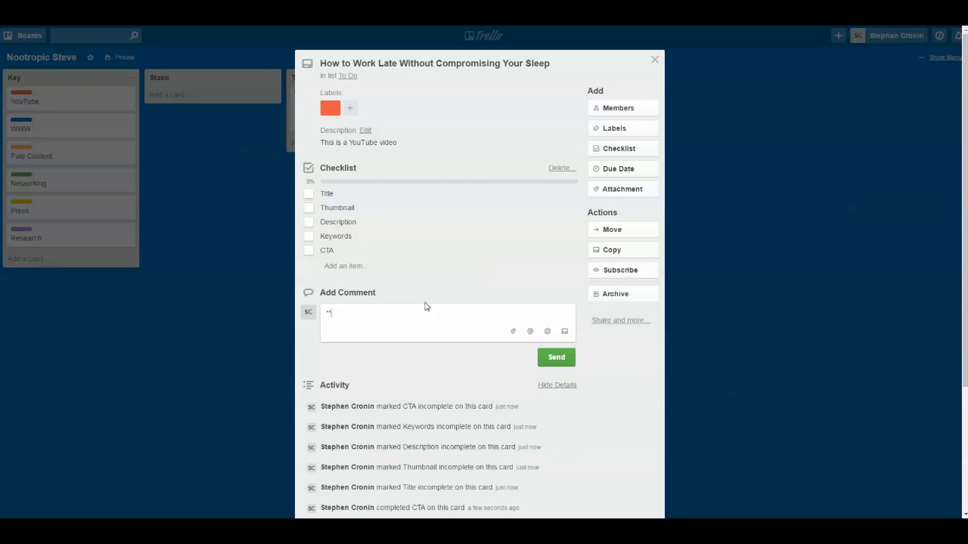
pyautogui.write('Title Ideas')
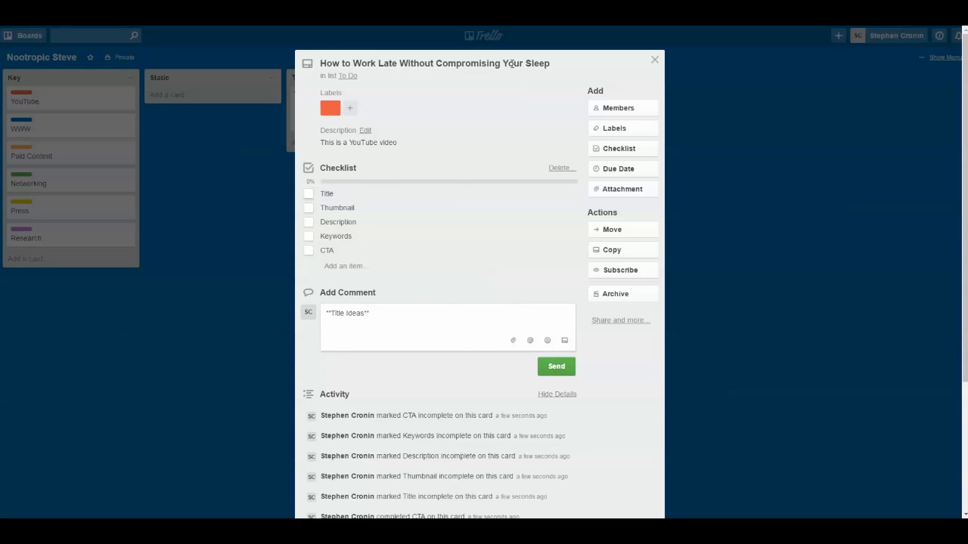
# - Copy the card's title into the comment as numbered entry 1 below the heading
pyautogui.click(511, 64)
pyautogui.hotkey('ctrl', 'c')
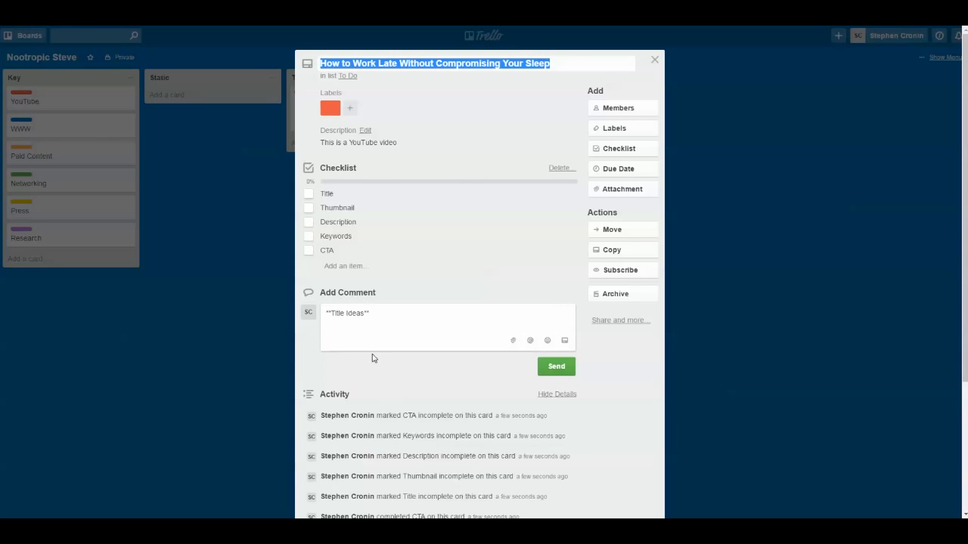
pyautogui.click(371, 325)
pyautogui.write('1.')
pyautogui.hotkey('ctrl', 'v')
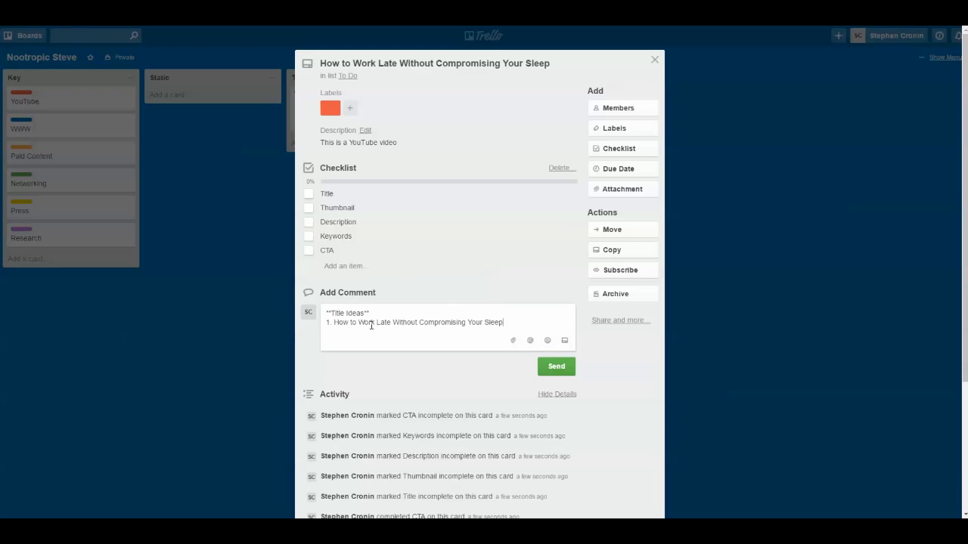
# - Add empty numbered entries 2 and 3 to the comment, post it and check the posted comment in the activity log
pyautogui.press('Return')
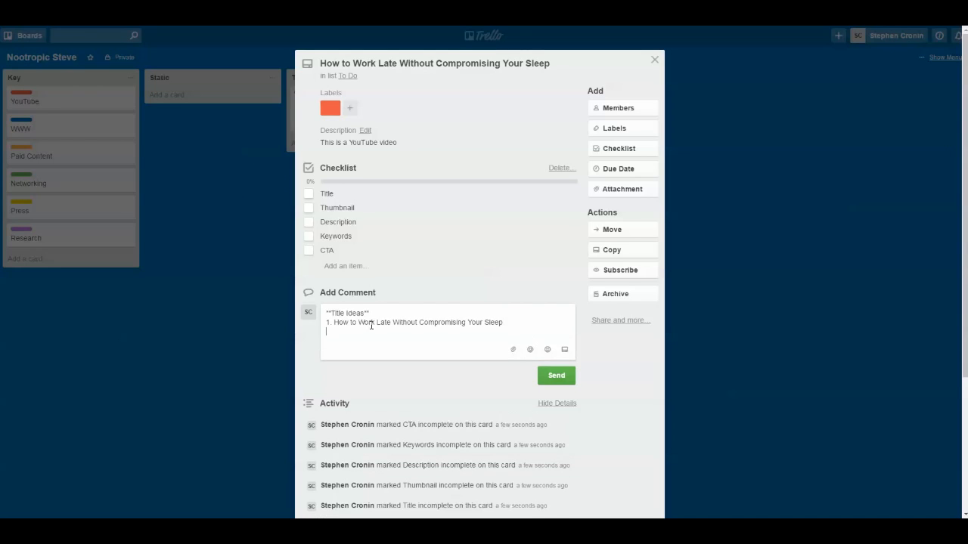
pyautogui.write('2.')
pyautogui.press('Return')
pyautogui.write('3.')
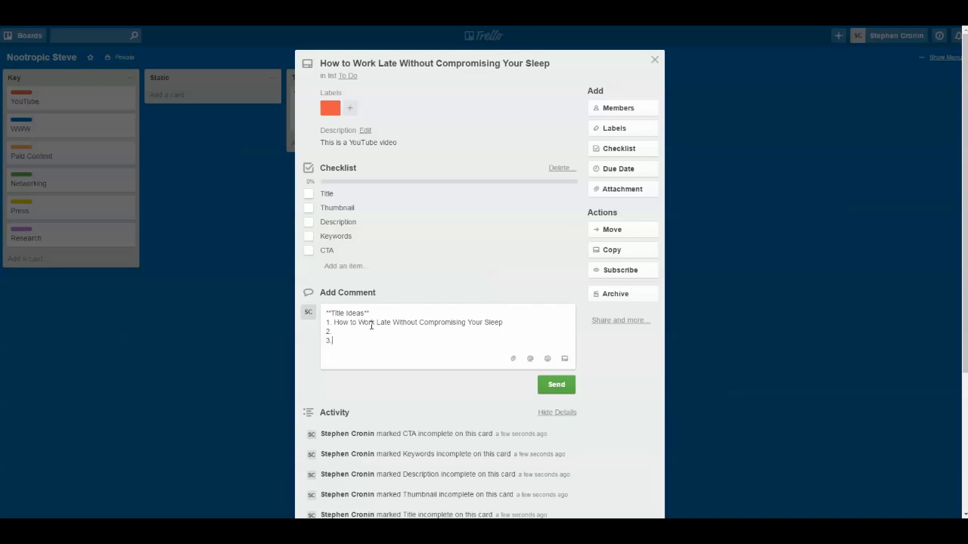
pyautogui.click(557, 384)
pyautogui.scroll(-3, 446, 451)
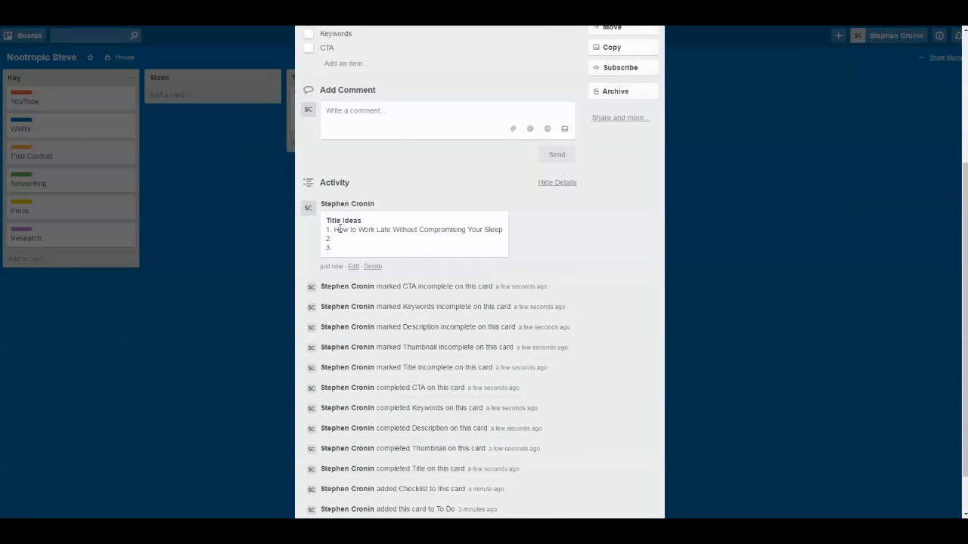
pyautogui.moveTo(339, 230); pyautogui.dragTo(580, 252)
pyautogui.click(502, 239)
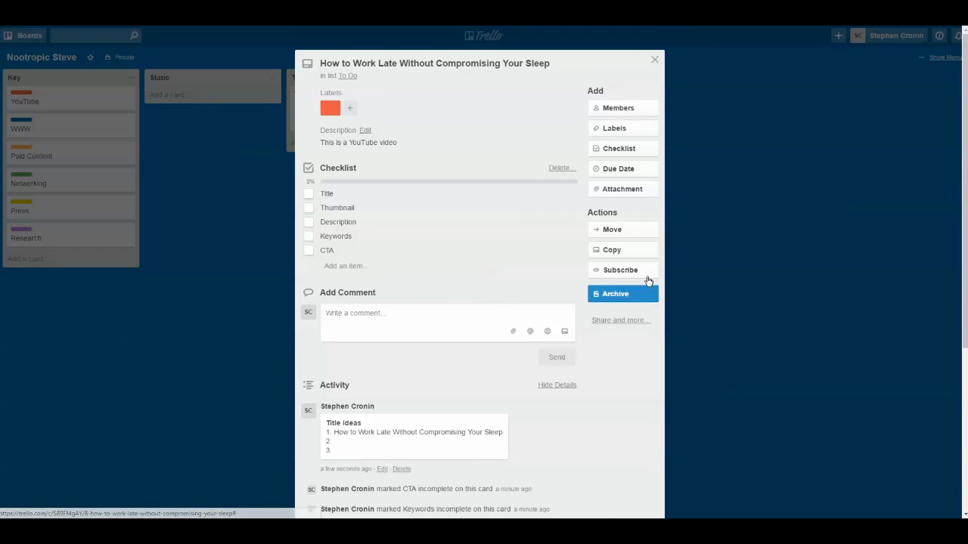
# - Set the card's due date to 5/16/2017 at 12:00 PM, save it and close the card
pyautogui.click(629, 170)
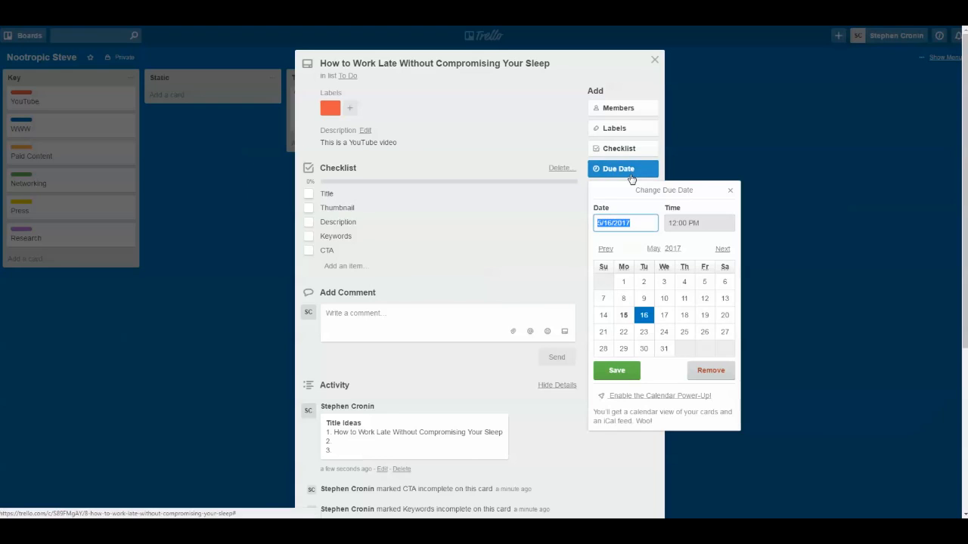
pyautogui.click(623, 316)
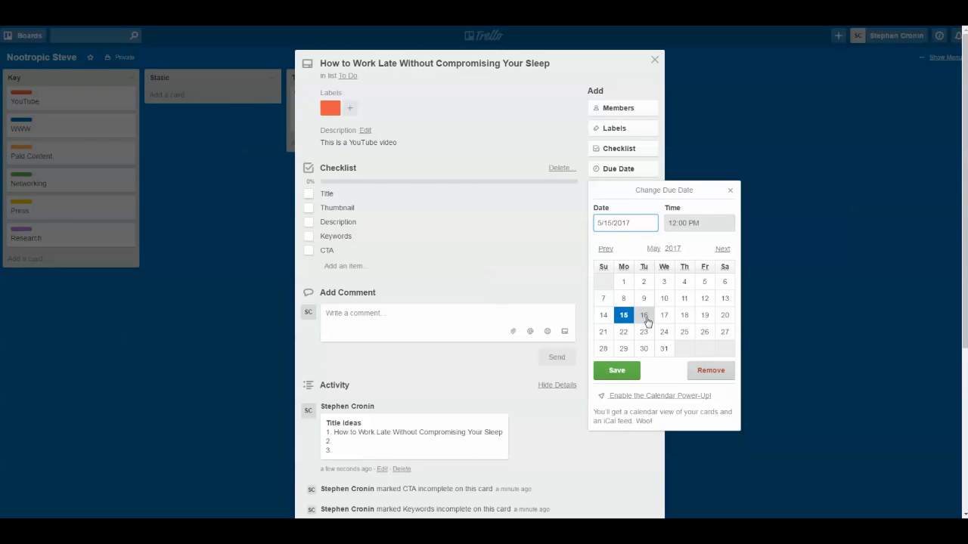
pyautogui.click(643, 315)
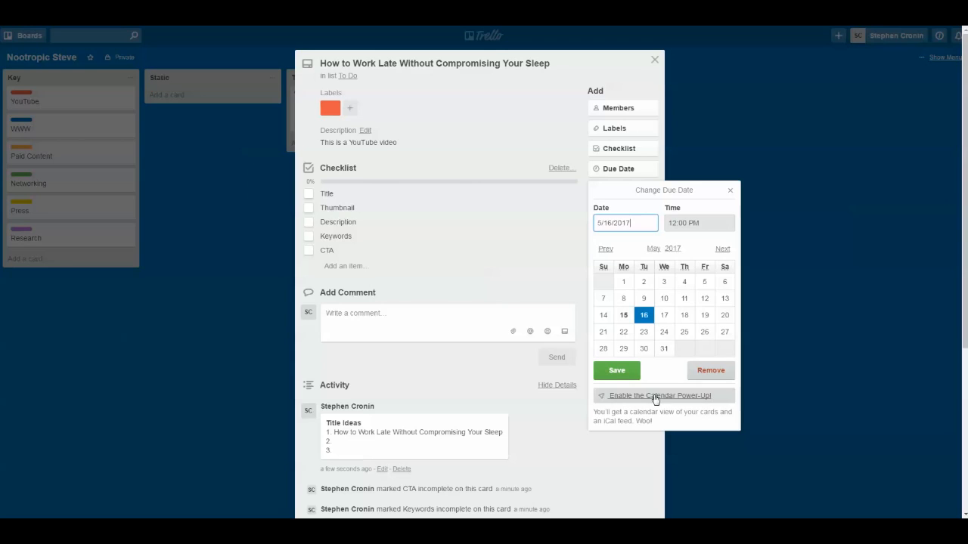
pyautogui.click(617, 370)
pyautogui.click(786, 84)
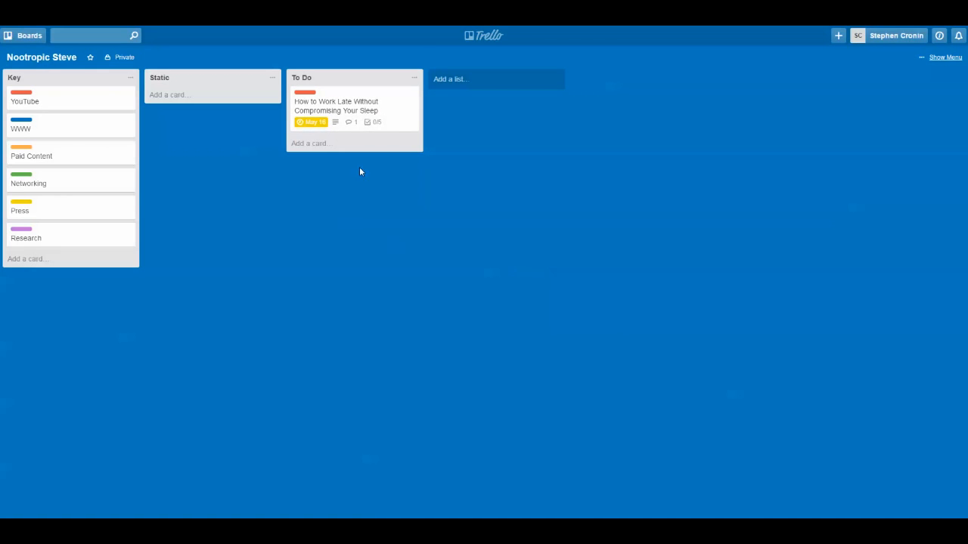
# - Reopen the card in the To Do list and review its comment and activity log
pyautogui.click(363, 110)
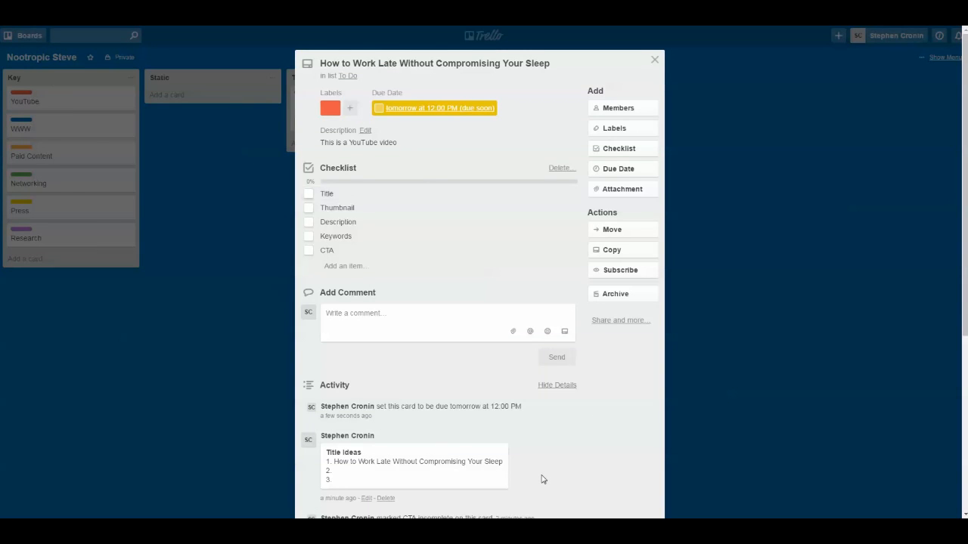
pyautogui.scroll(-2, 420, 317)
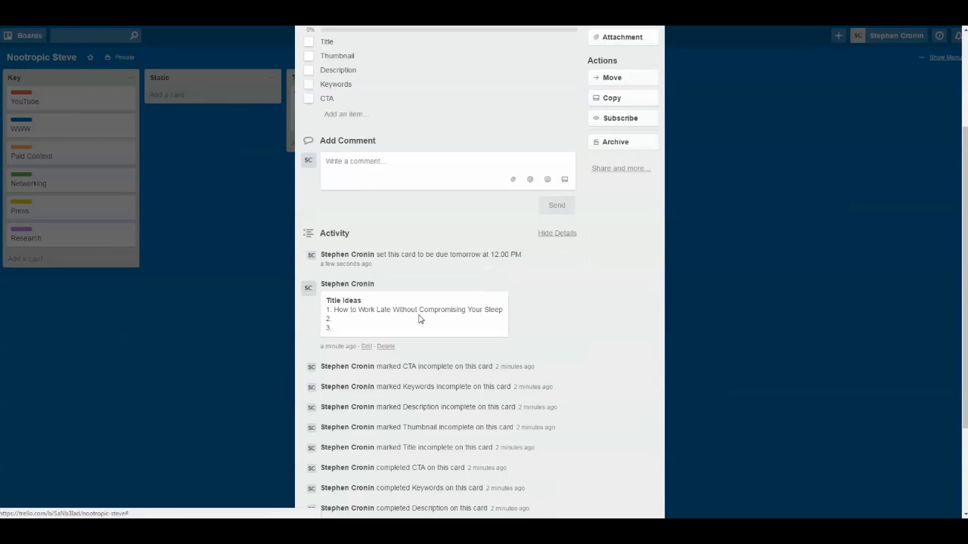
# - Delete the Thumbnail item from the card's checklist and close the card
pyautogui.scroll(2, 421, 321)
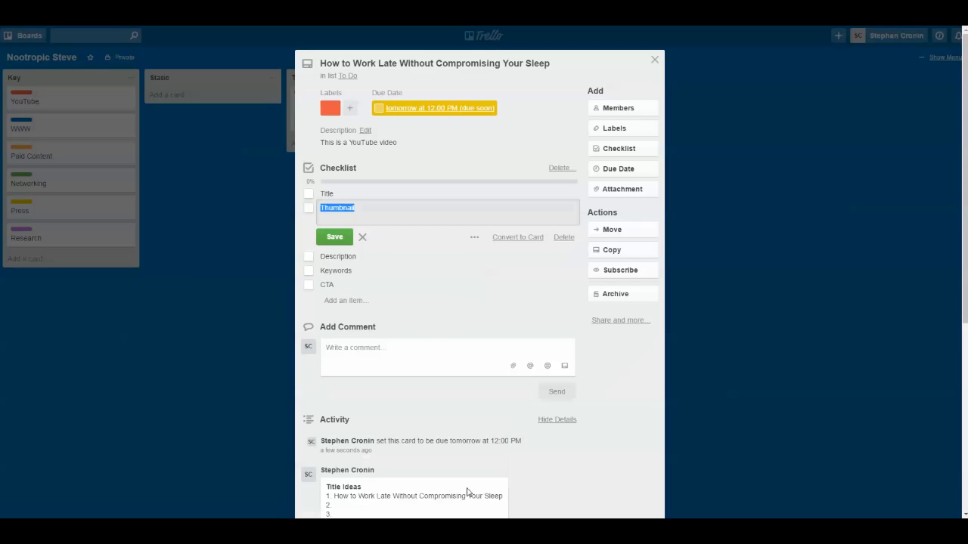
pyautogui.write('e')
pyautogui.press('BackSpace')
pyautogui.click(563, 237)
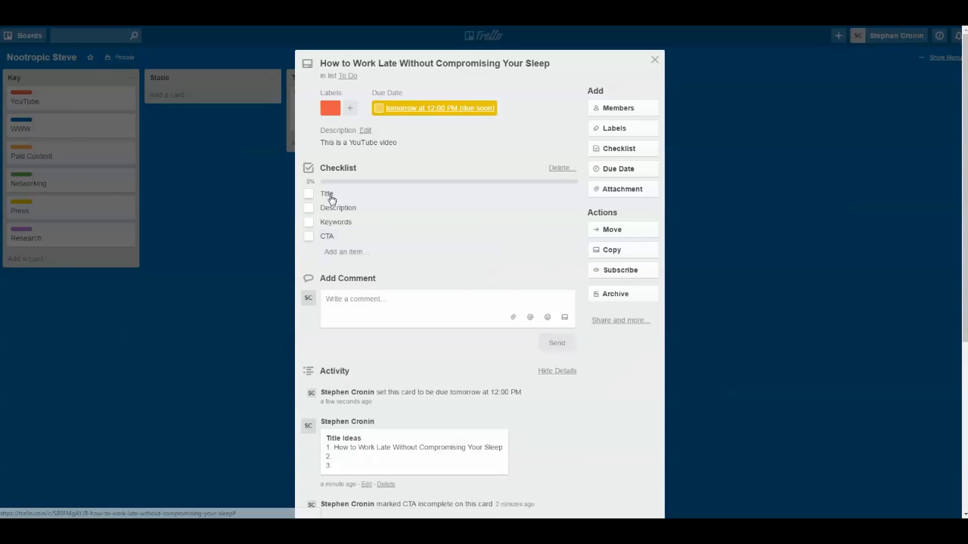
pyautogui.click(270, 197)
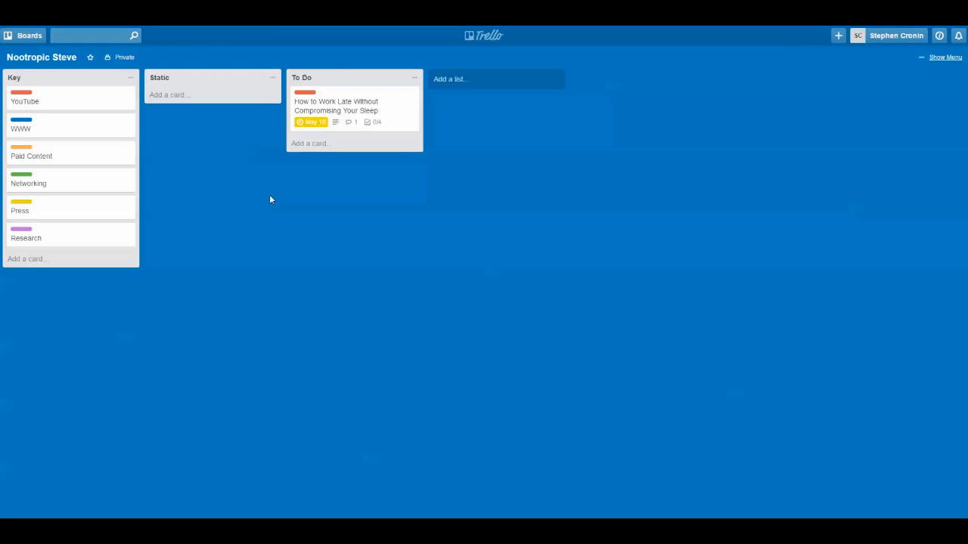
# - Add a card titled "Thumbnail: How to Work Late Without Compromising Your Sleep" to the To Do list and give it the red label
pyautogui.click(316, 143)
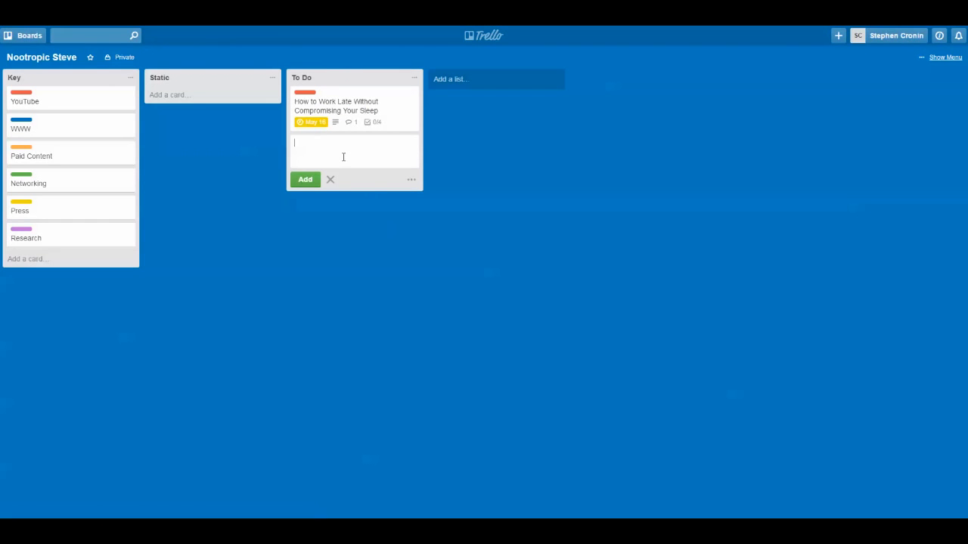
pyautogui.write('Thumbnail: How to Work Late without Compromising Your Sleep')
pyautogui.press('Return')
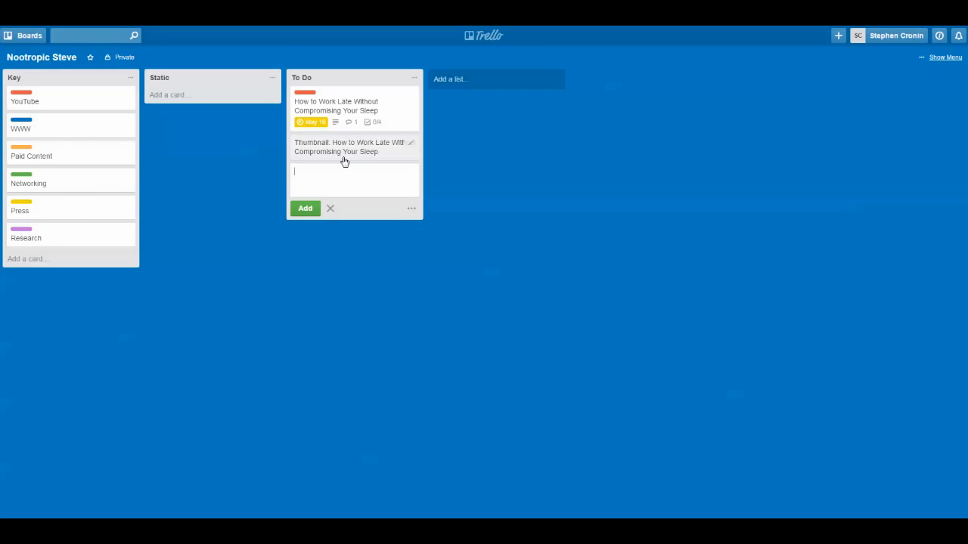
pyautogui.click(400, 143)
pyautogui.click(453, 142)
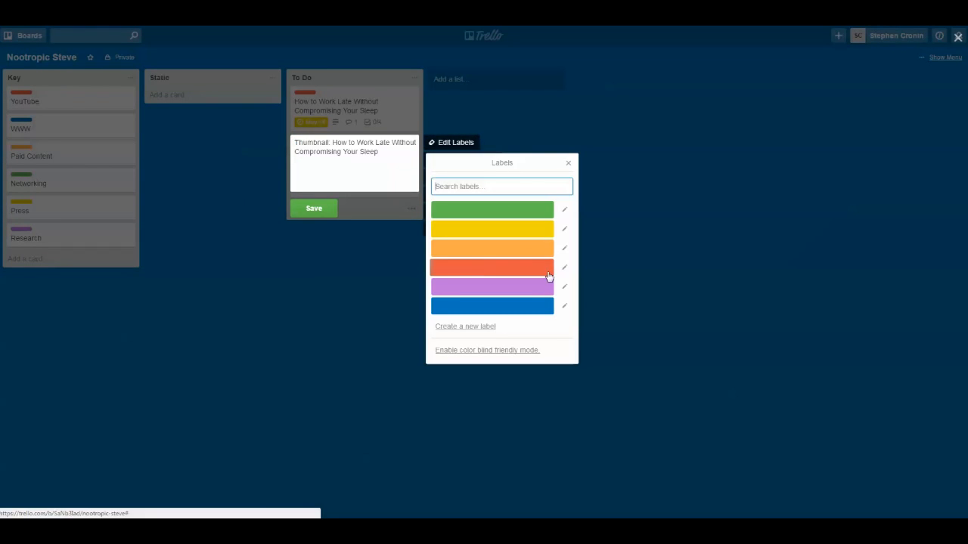
pyautogui.click(499, 273)
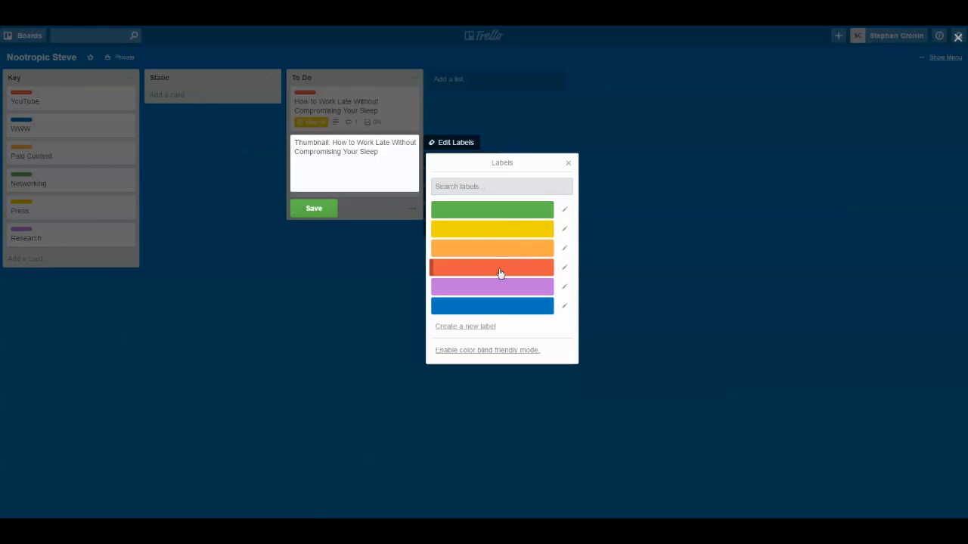
pyautogui.click(324, 216)
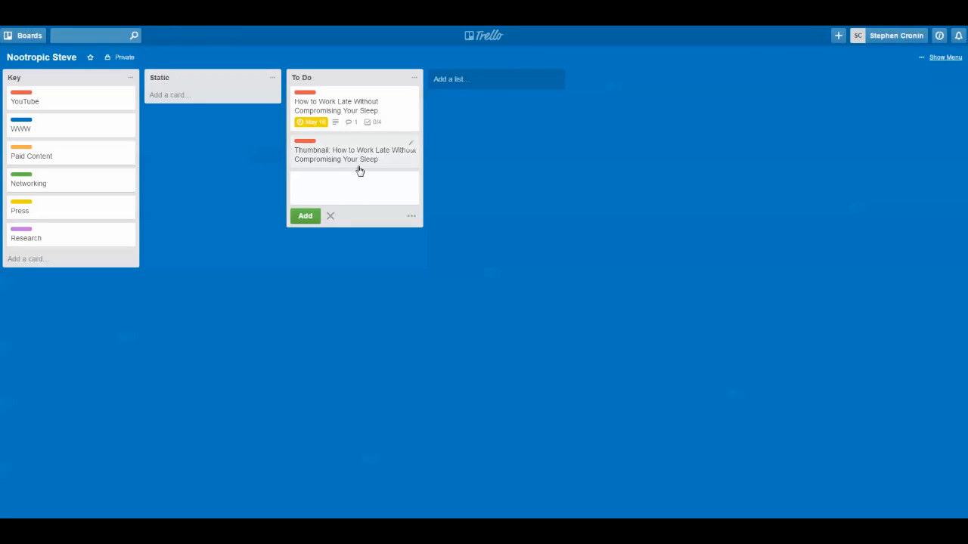
# - Open the new Thumbnail card and add an empty checklist with the default title "Checklist"
pyautogui.click(359, 168)
pyautogui.click(623, 148)
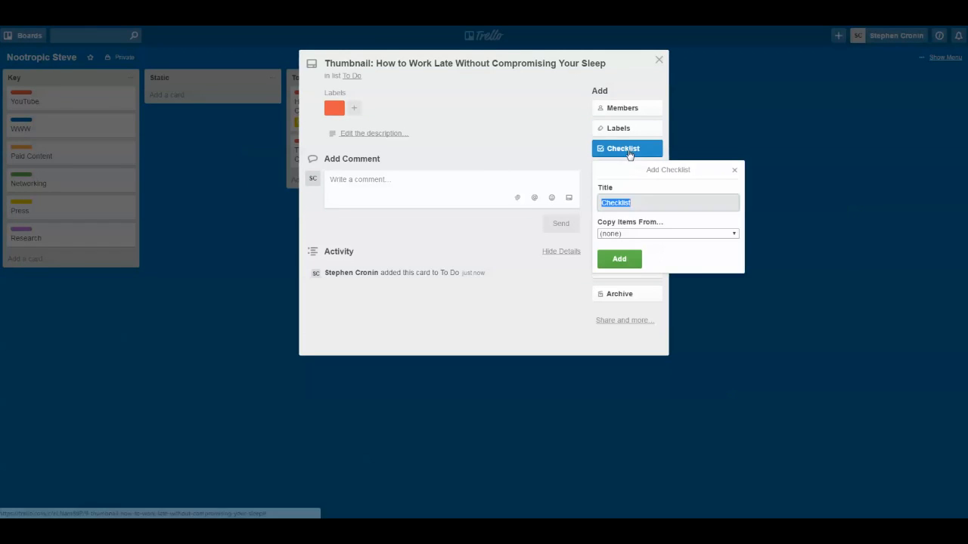
pyautogui.click(618, 259)
pyautogui.press('Escape')
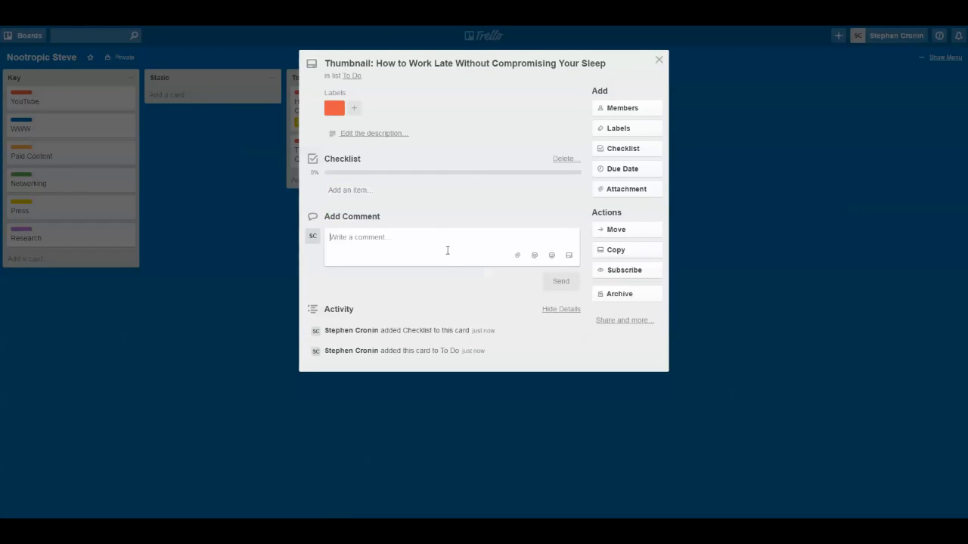
# - Set the Thumbnail card's due date to 5/17/2017 at 12:00 PM, save it and close the card
pyautogui.click(641, 171)
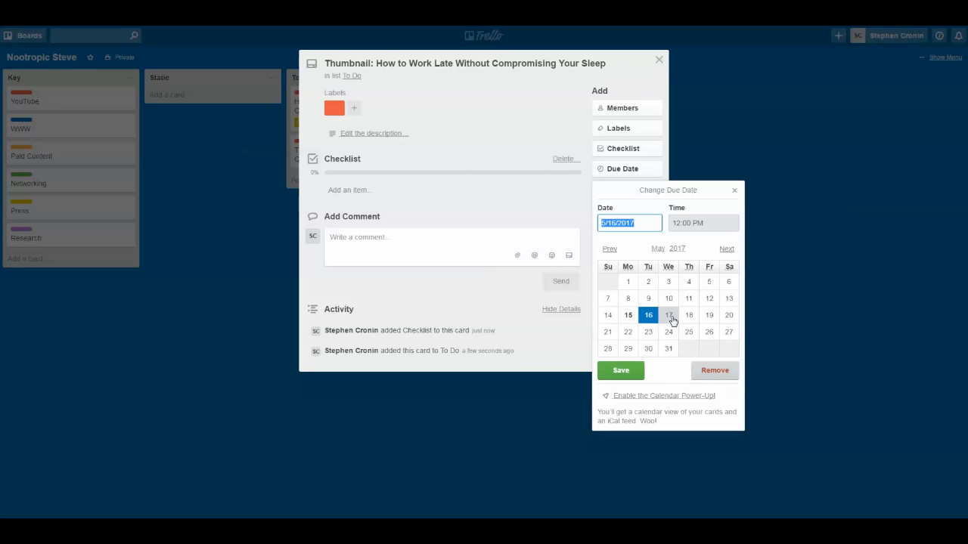
pyautogui.click(669, 315)
pyautogui.click(623, 372)
pyautogui.press('Escape')
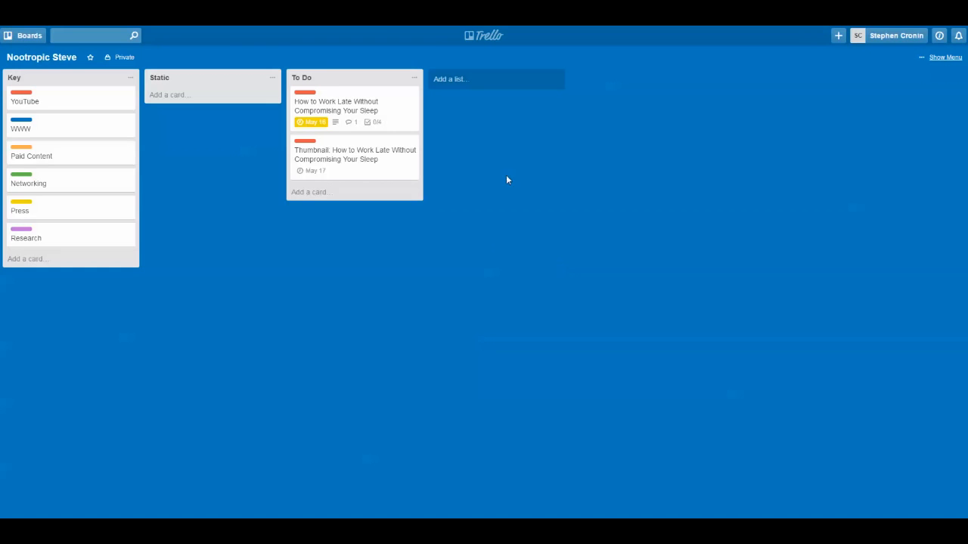
# - Add new lists named "In Progress", "Completed YouTube" and "Completed WWW" to the board after To Do
pyautogui.click(466, 89)
pyautogui.write('In Progress')
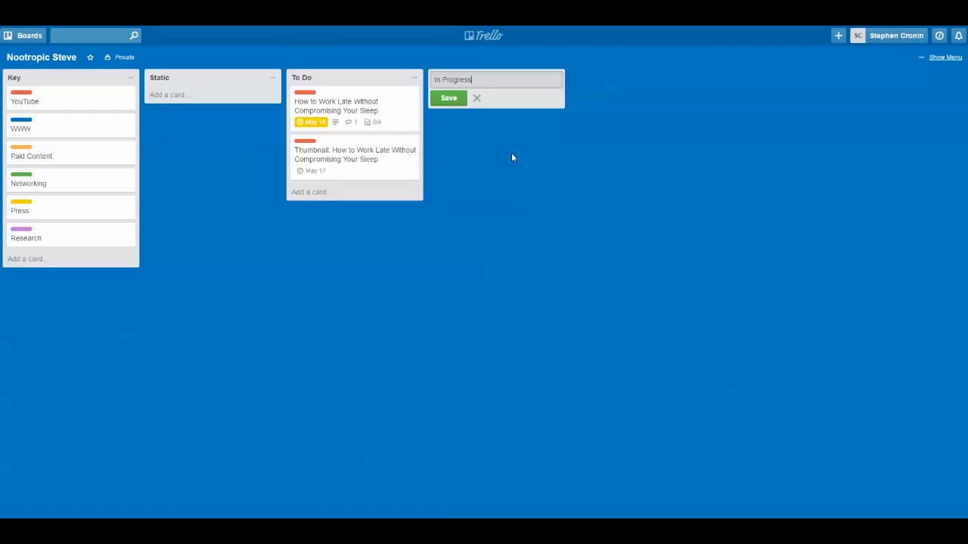
pyautogui.press('Return')
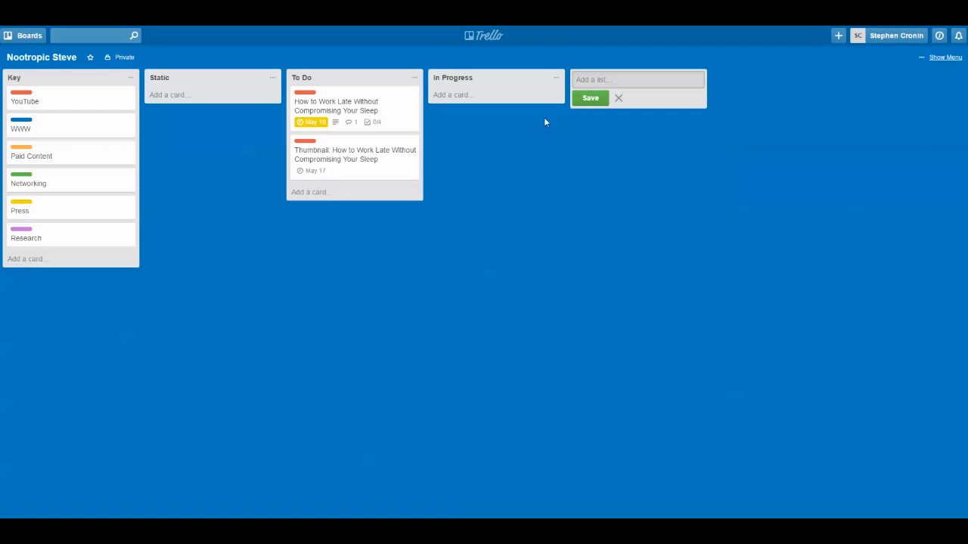
pyautogui.write('Completed YouTube')
pyautogui.press('Return')
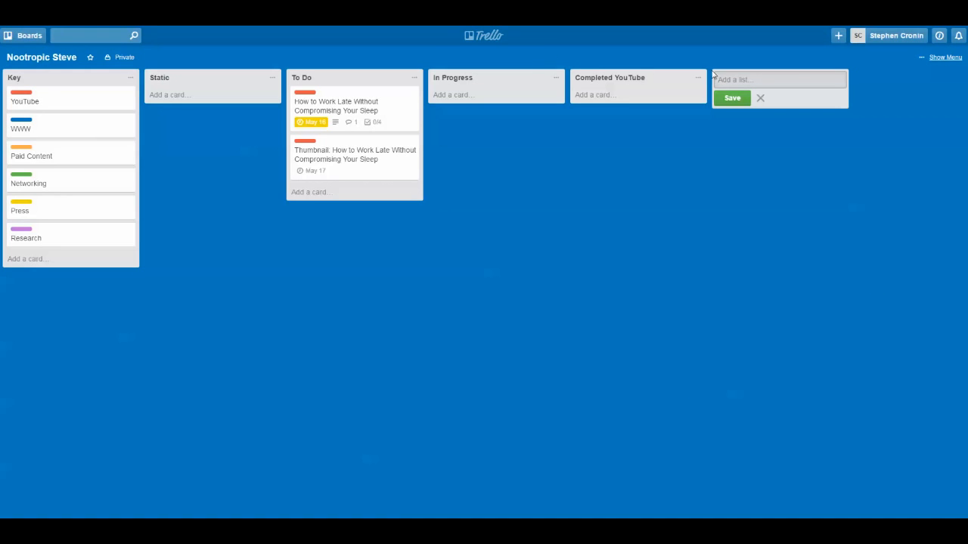
# - Open the "How to Work Late Without Compromising Your Sleep" card, review its checklist and title ideas comment, and close it
pyautogui.click(367, 113)
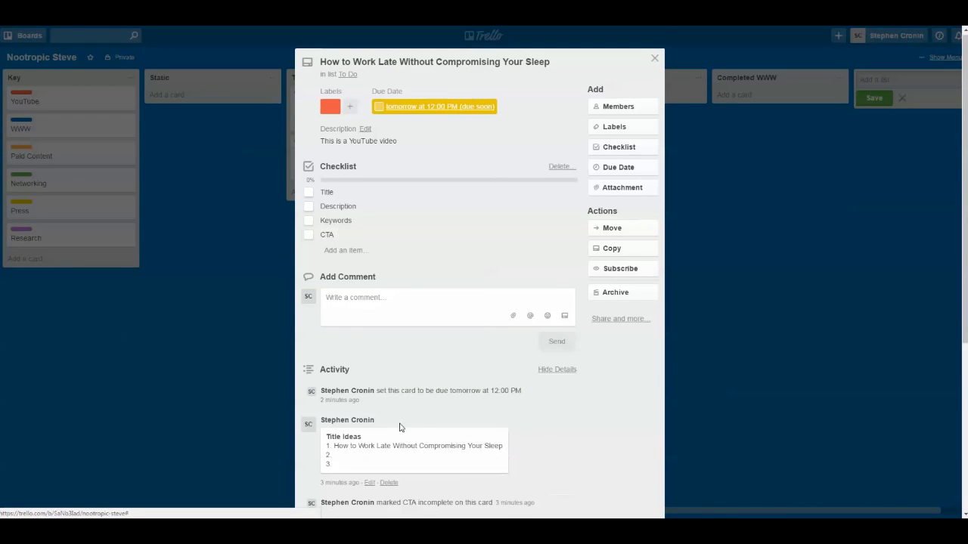
pyautogui.scroll(-2, 401, 427)
pyautogui.moveTo(371, 355); pyautogui.dragTo(333, 325)
pyautogui.click(375, 359)
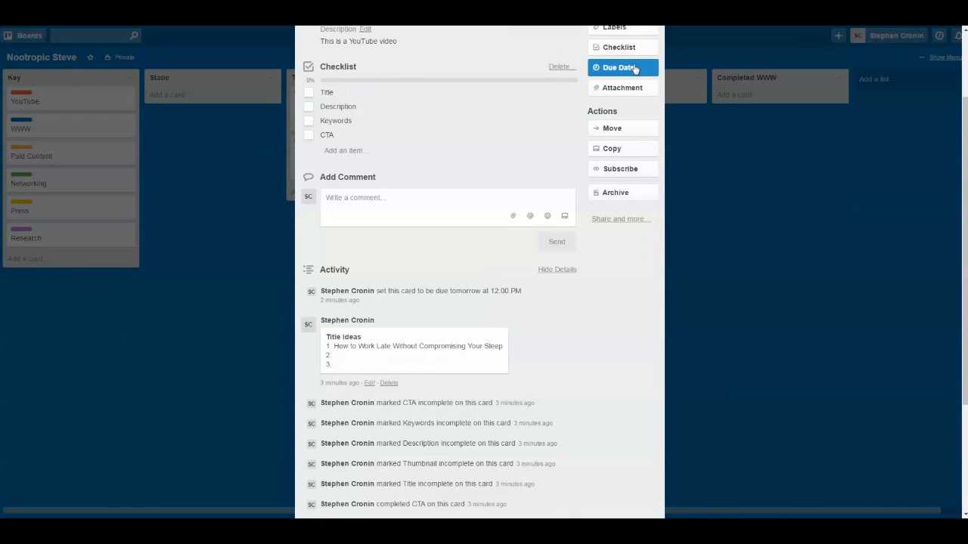
pyautogui.click(802, 295)
# - Move the "How to Work Late Without Compromising Your Sleep" card to the In Progress list and check the move in its activity log
pyautogui.moveTo(330, 113); pyautogui.dragTo(484, 115)
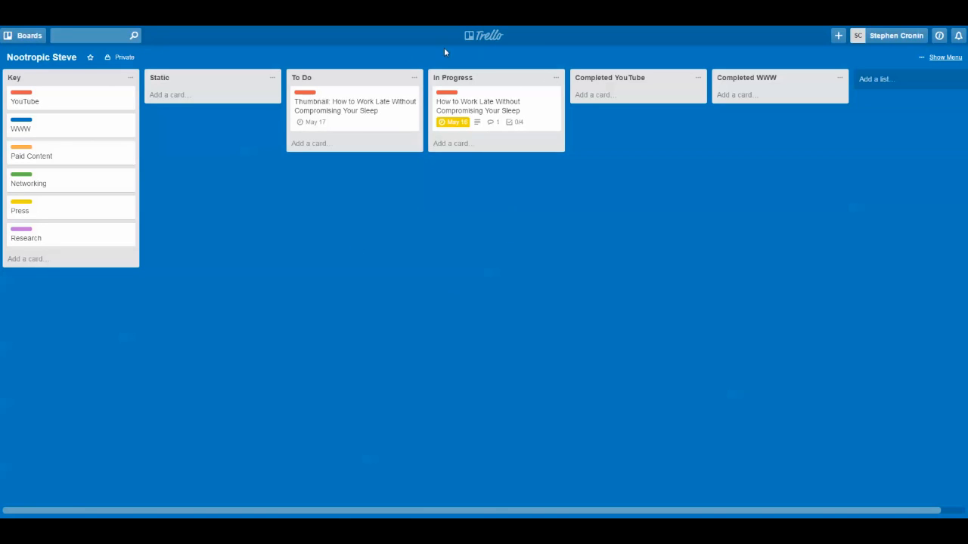
pyautogui.click(489, 95)
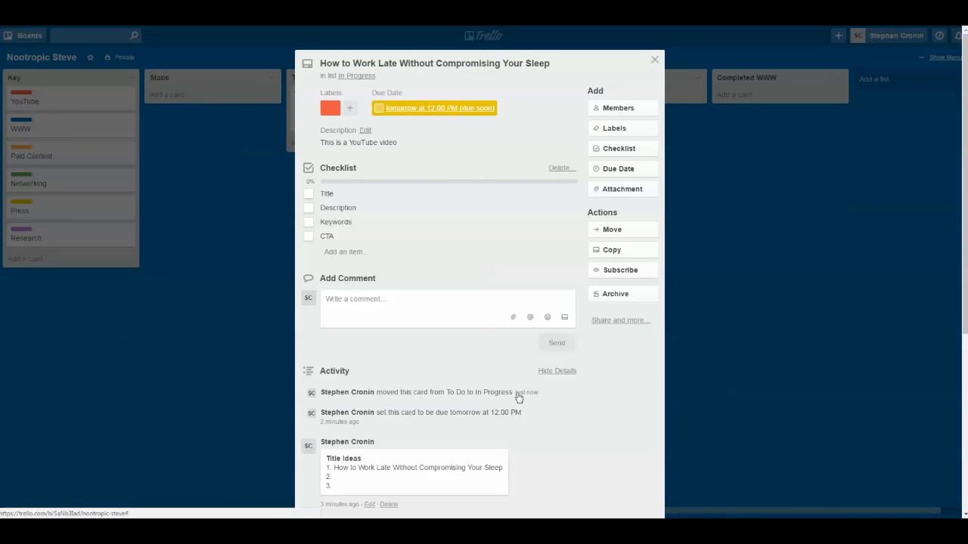
pyautogui.click(728, 281)
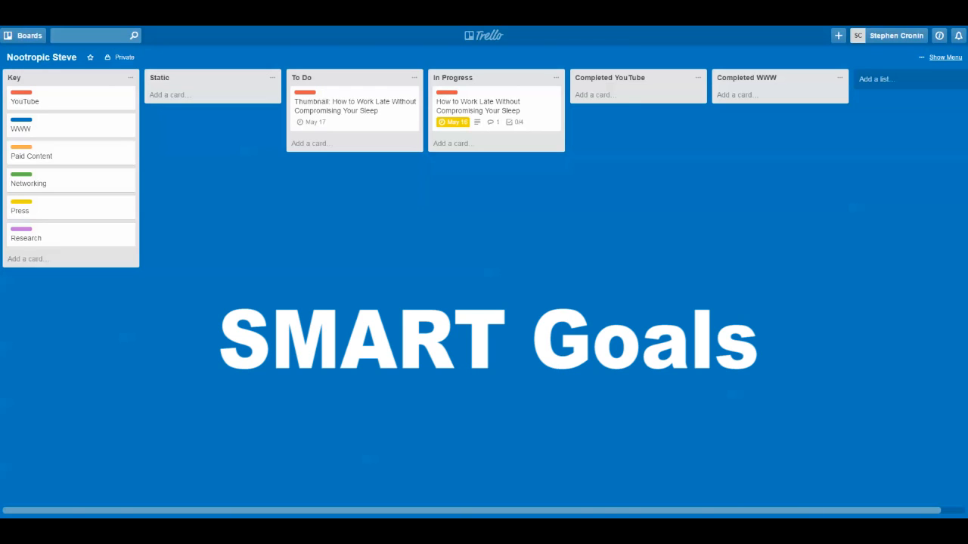
# - Review the In Progress card's due date, checklist, comment and activity history, and close the card
pyautogui.moveTo(492, 98); pyautogui.dragTo(485, 123)
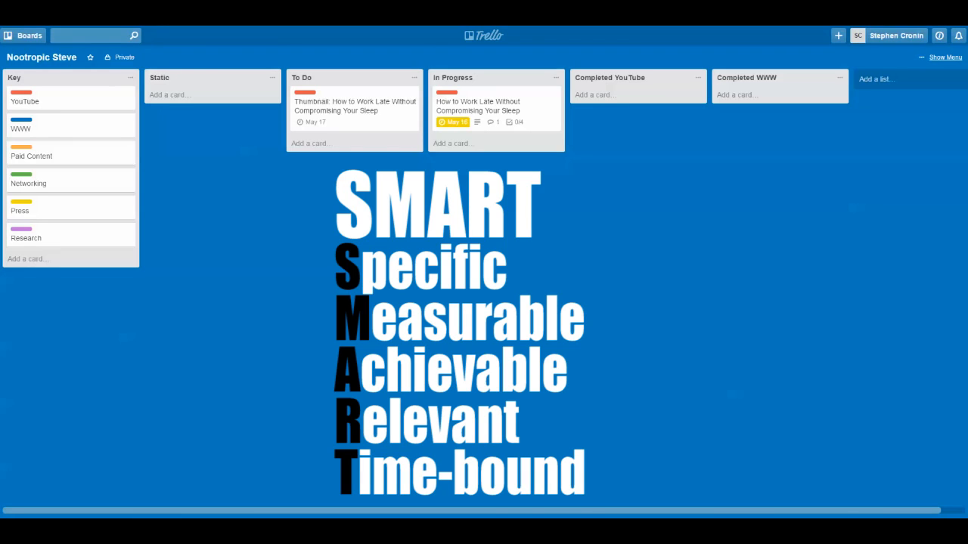
pyautogui.click(471, 108)
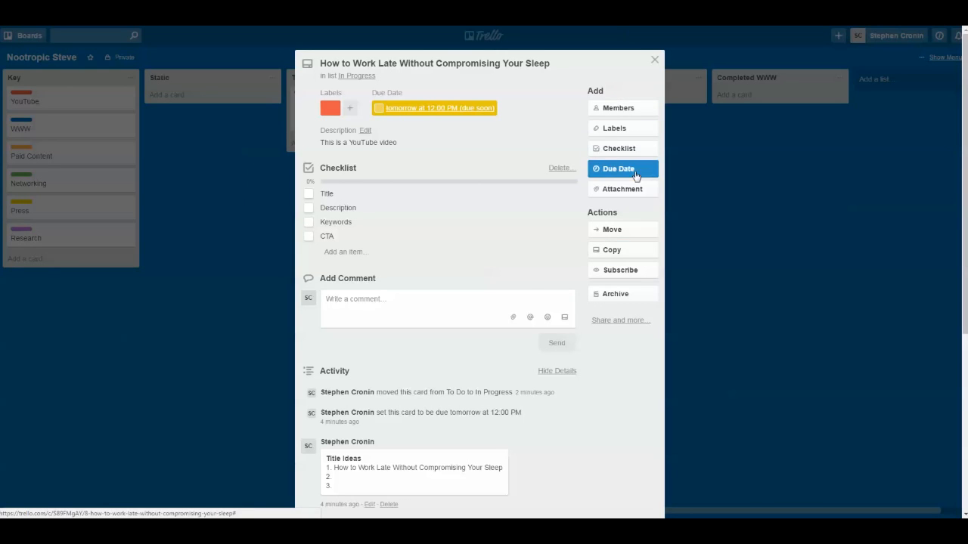
pyautogui.scroll(-5, 643, 226)
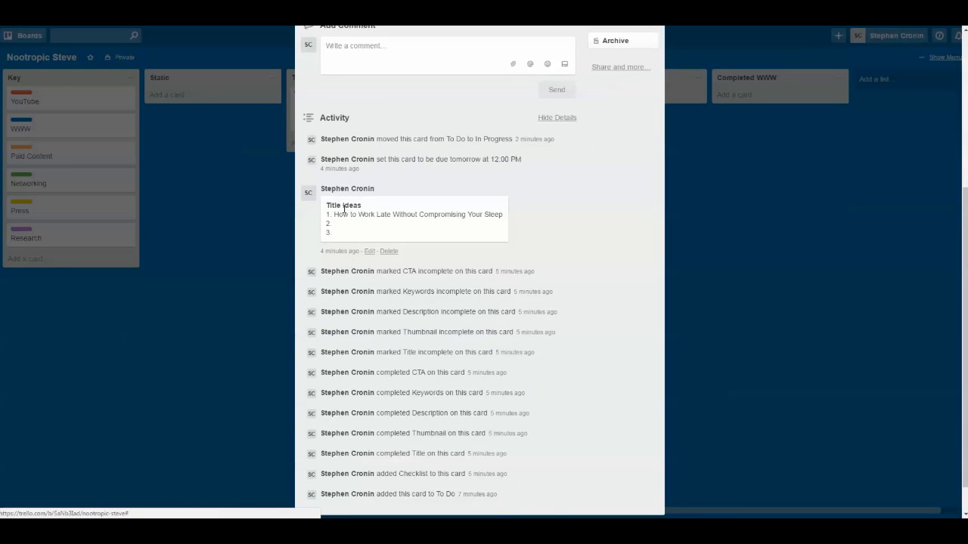
pyautogui.scroll(5, 568, 288)
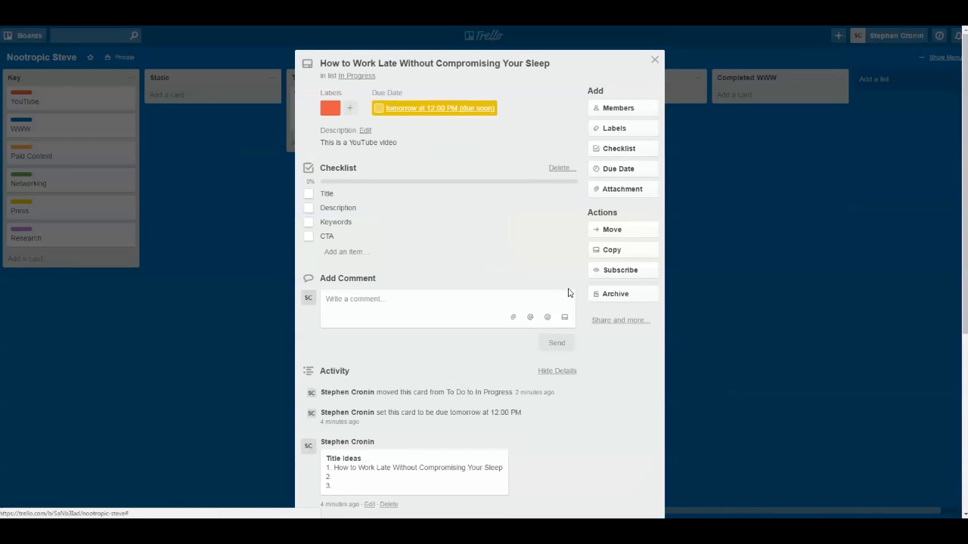
pyautogui.click(679, 358)
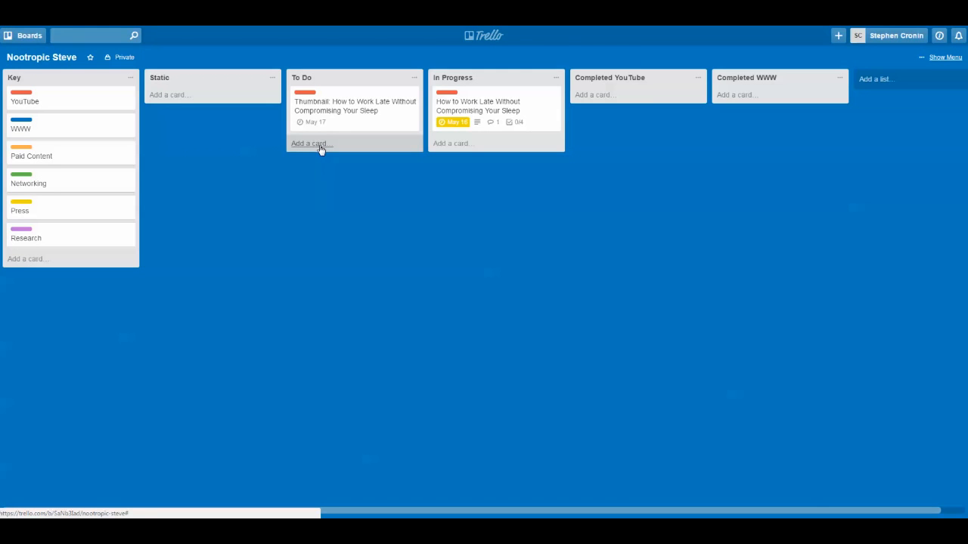
# - Add a card titled "Read Smart Drugs & Nutrients" to the To Do list and give it the purple label
pyautogui.click(319, 144)
pyautogui.write('Rea')
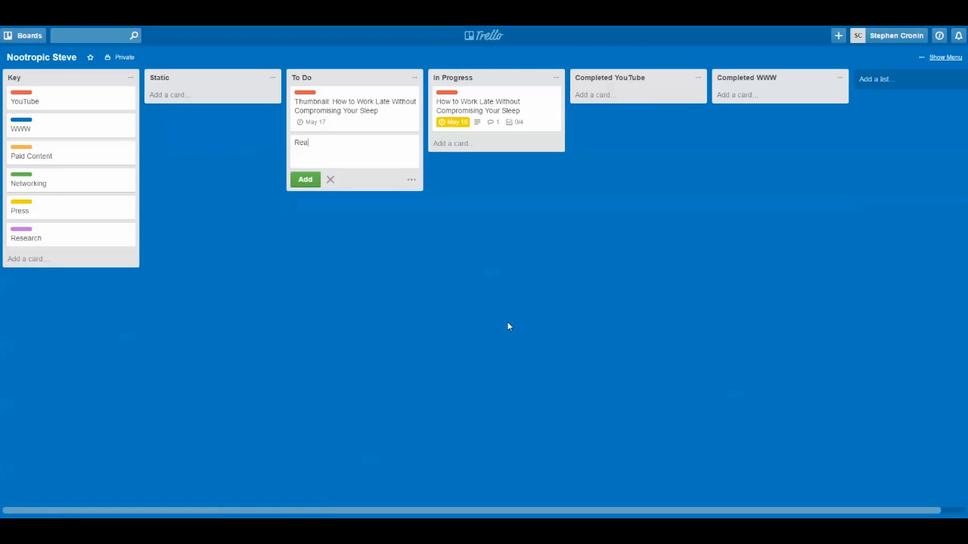
pyautogui.write('d Smart Drugs & Nutrients')
pyautogui.press('Return')
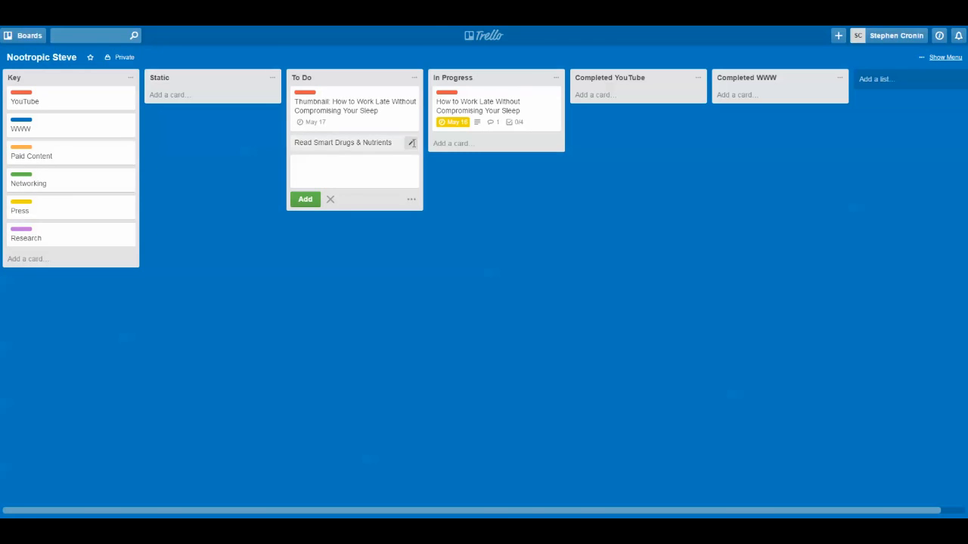
pyautogui.click(410, 143)
pyautogui.click(454, 143)
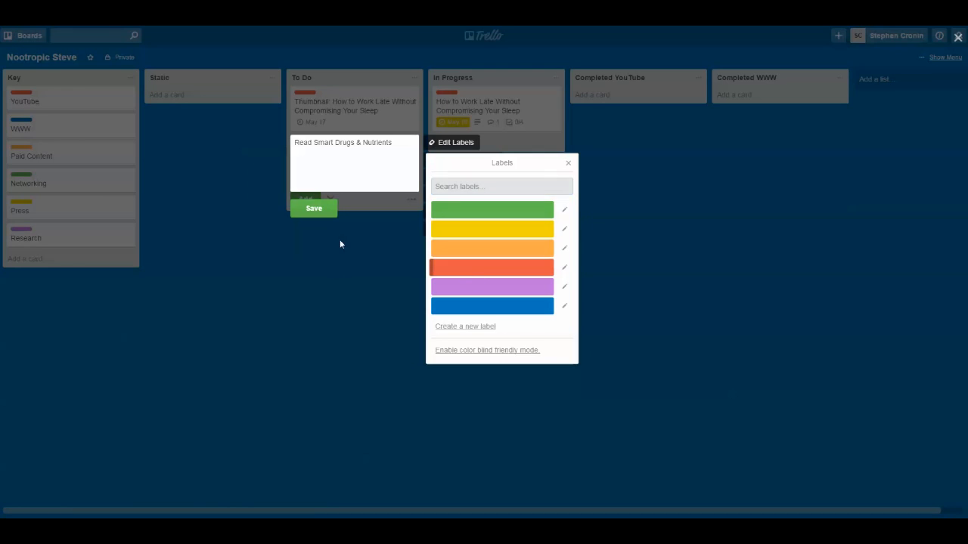
pyautogui.click(504, 289)
pyautogui.click(331, 233)
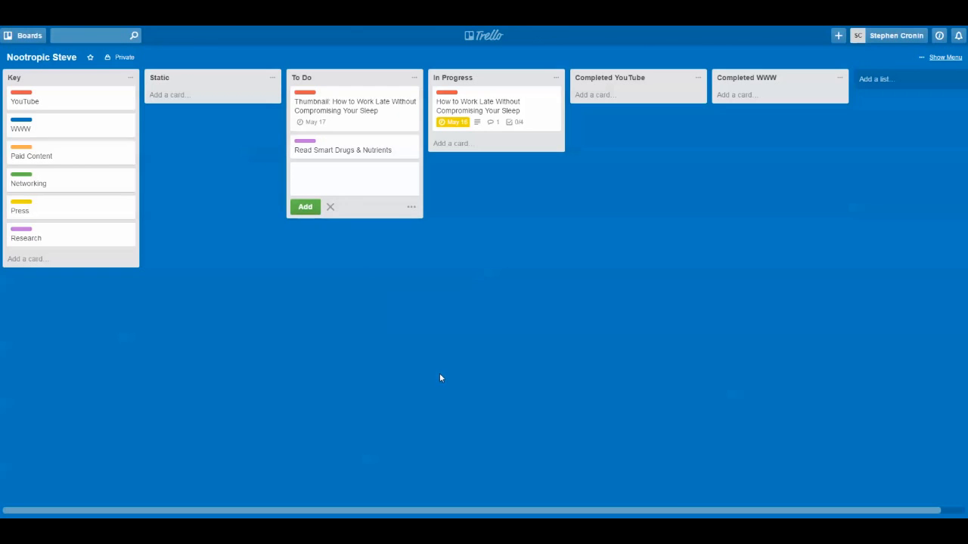
# - Add a checklist to the "Read Smart Drugs & Nutrients" card with the first item "Read Chapter 1"
pyautogui.click(360, 150)
pyautogui.click(640, 150)
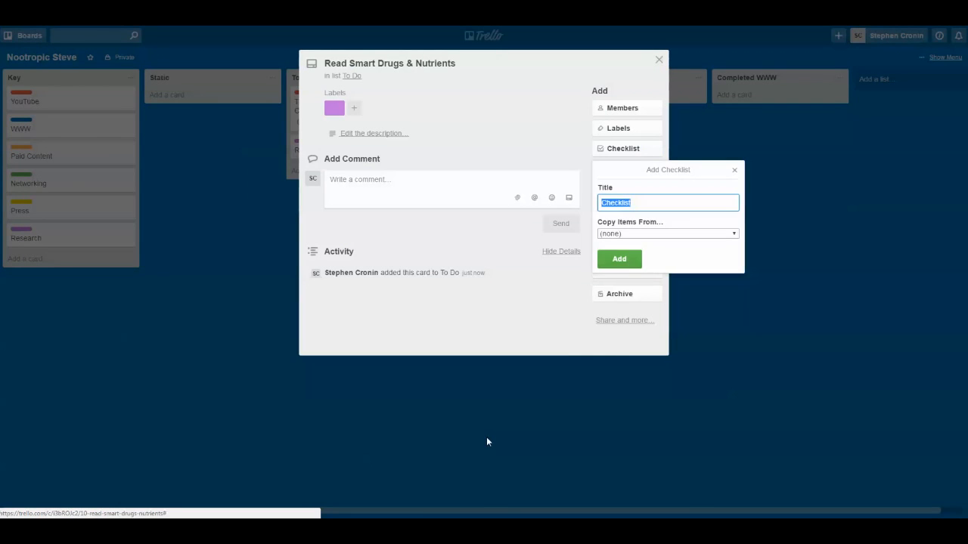
pyautogui.click(620, 259)
pyautogui.write('R')
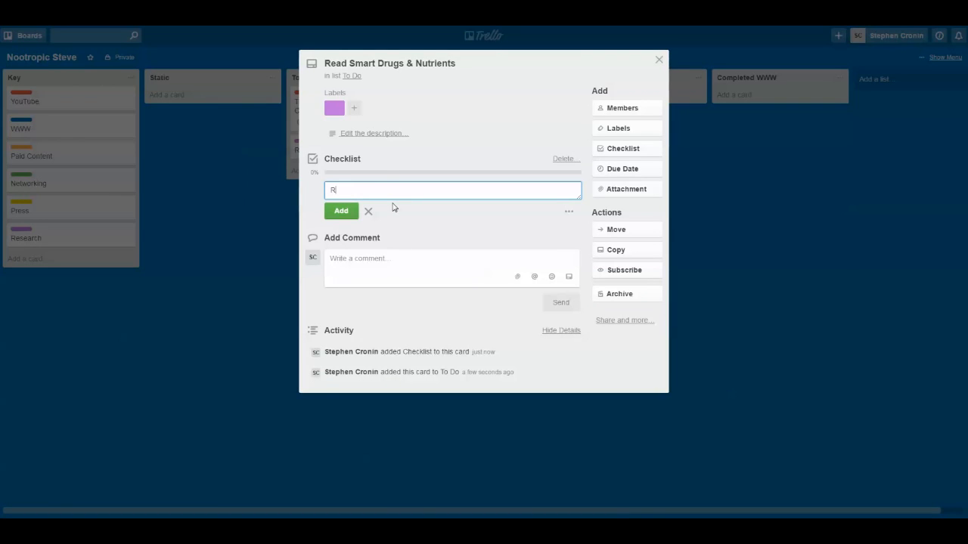
pyautogui.write('ead Chapter 1')
pyautogui.hotkey('ctrl', 'a')
pyautogui.hotkey('ctrl', 'c')
pyautogui.click(341, 211)
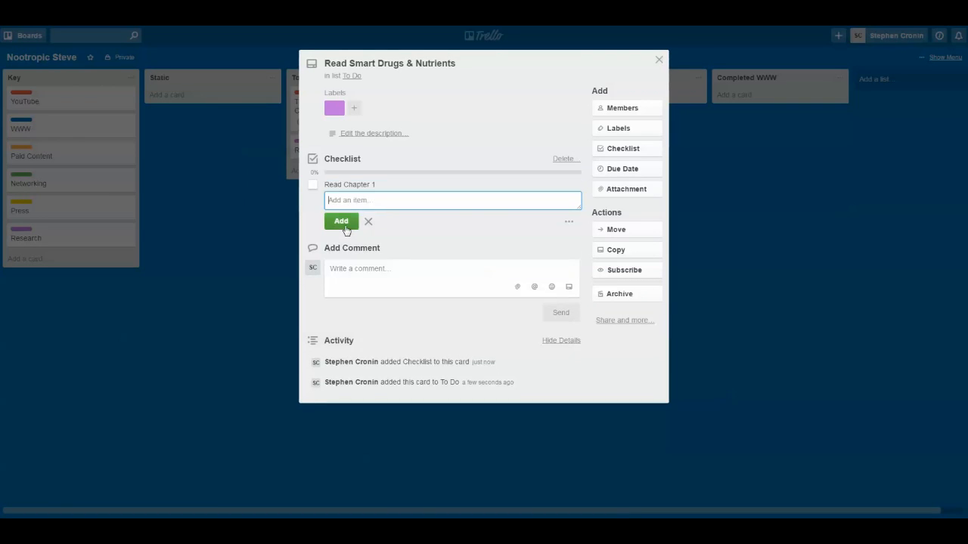
# - Add the items "Read Chapter 2" and "Read Chapter 3" to the checklist by reusing the copied first item
pyautogui.hotkey('ctrl', 'v')
pyautogui.press('BackSpace')
pyautogui.write('2')
pyautogui.press('Return')
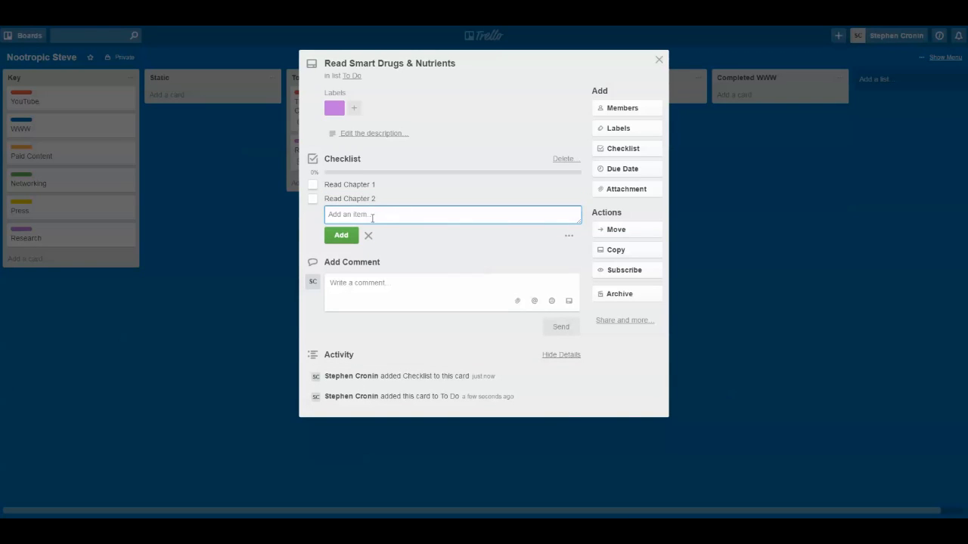
pyautogui.hotkey('ctrl', 'v')
pyautogui.write('3')
pyautogui.press('Return')
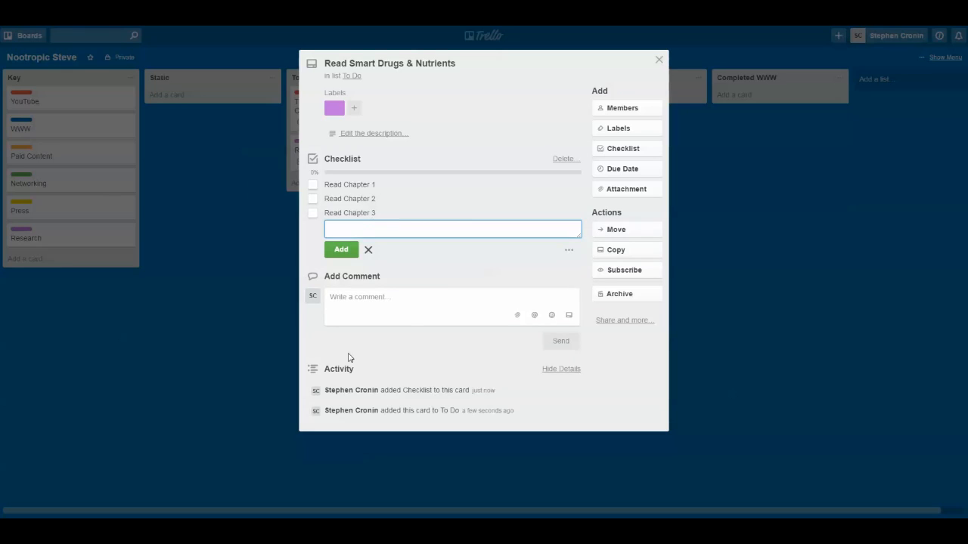
# - Set the "Read Smart Drugs & Nutrients" card's due date to May 24, 2017 at 12:00 PM and close the card
pyautogui.click(640, 169)
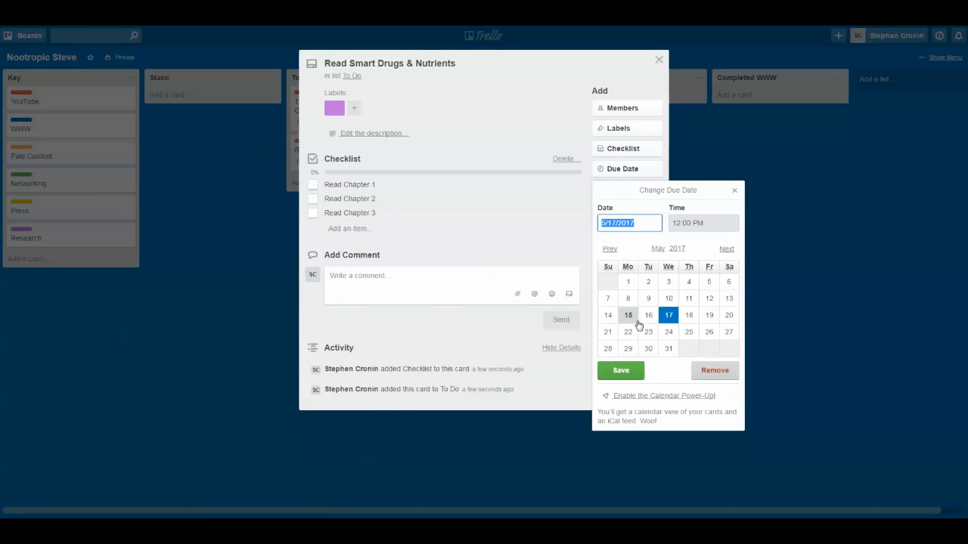
pyautogui.click(669, 332)
pyautogui.click(623, 371)
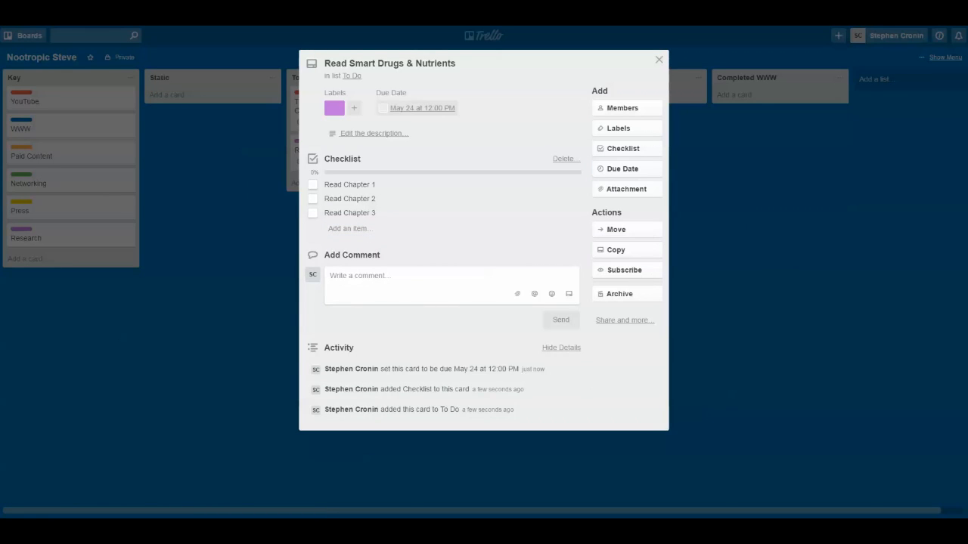
pyautogui.click(292, 274)
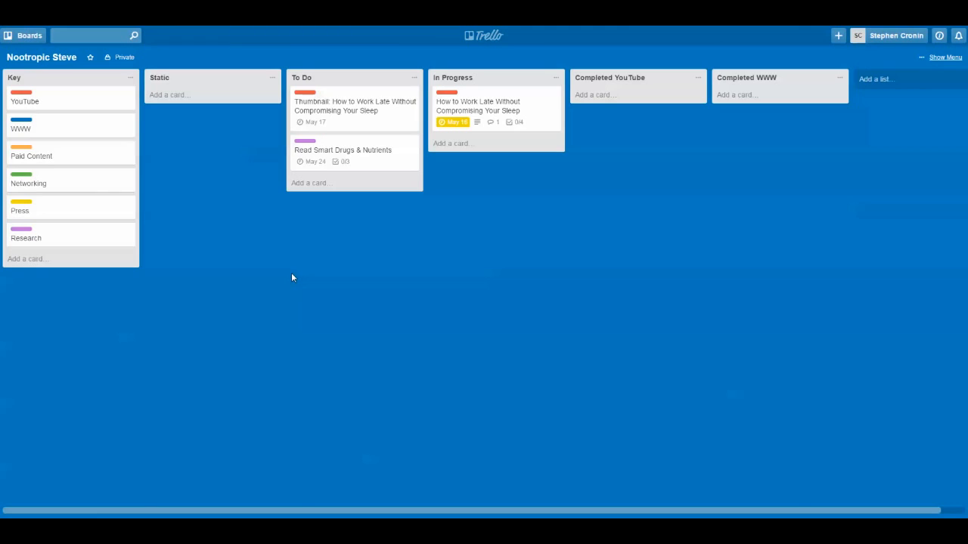
# - Mark "Read Chapter 1" complete on the "Read Smart Drugs & Nutrients" card and move the card to In Progress
pyautogui.click(347, 153)
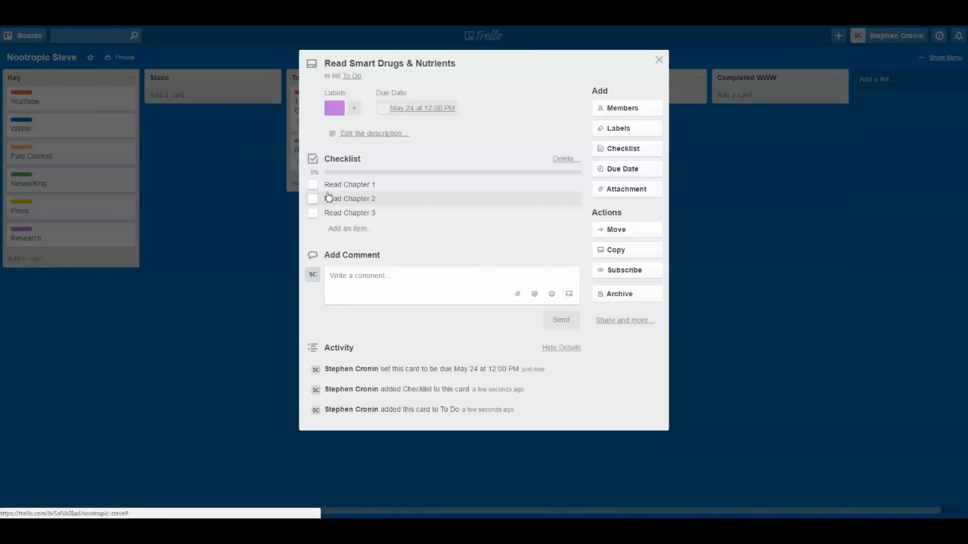
pyautogui.click(312, 186)
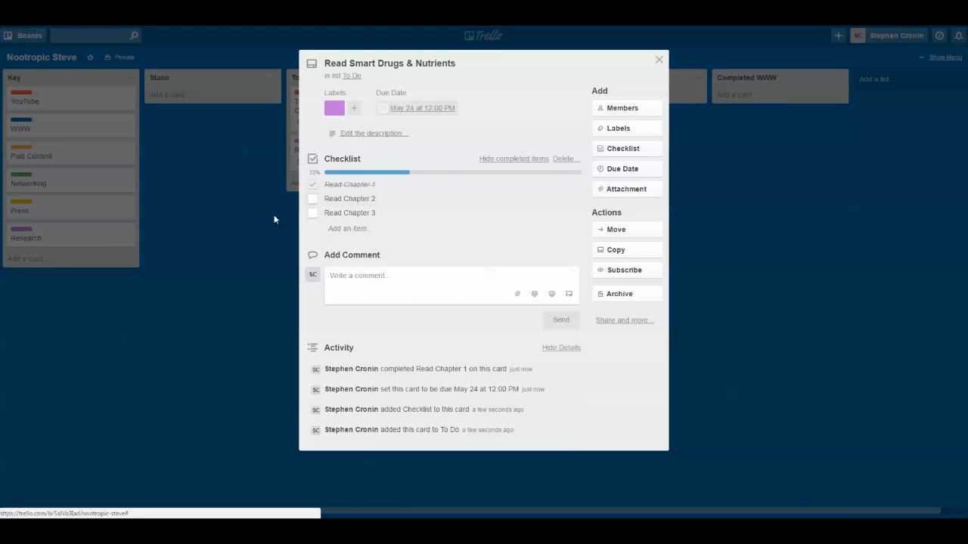
pyautogui.click(274, 219)
pyautogui.moveTo(347, 156); pyautogui.dragTo(493, 151)
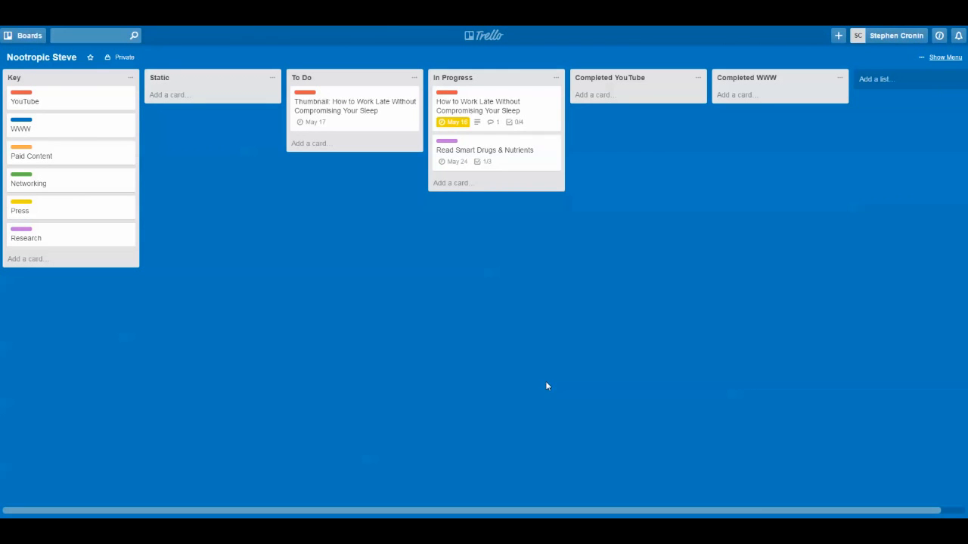
# - Add a list named "Completed Research" at the end of the board
pyautogui.click(874, 78)
pyautogui.write('Co')
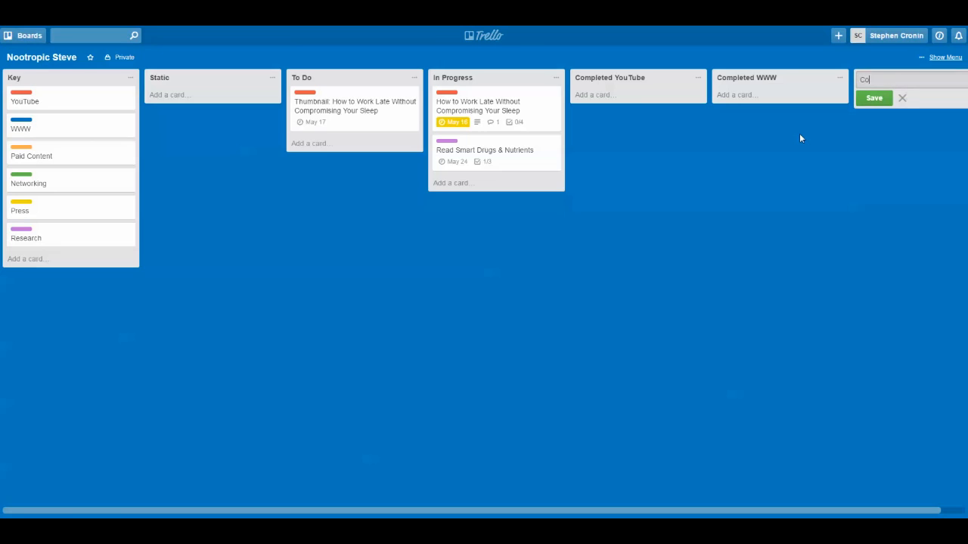
pyautogui.write('mpleted Research')
pyautogui.press('Return')
# - Add the checklist item "Identify 3 ideas from this book that could be turned into 3 YouTube videos" to the "Read Smart Drugs & Nutrients" card
pyautogui.click(484, 149)
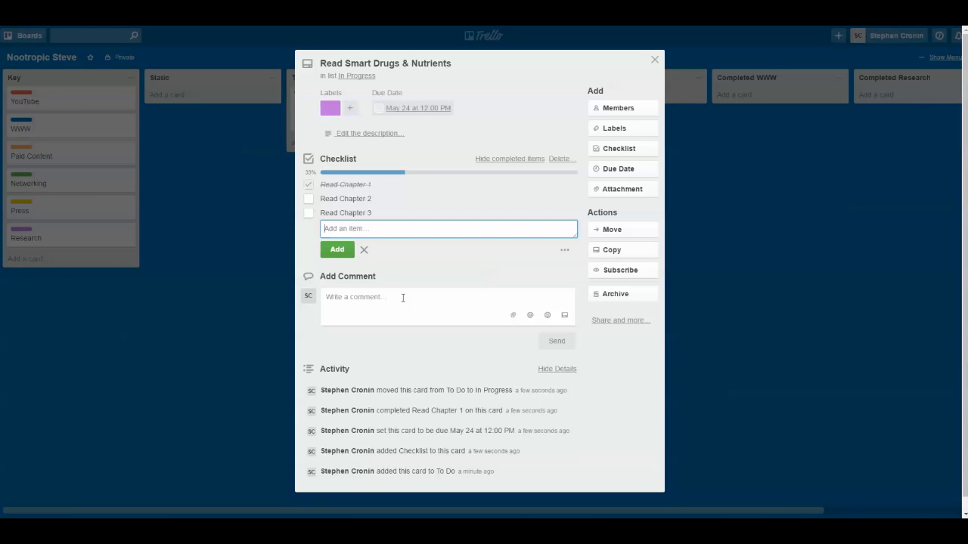
pyautogui.write('Identify 3 ideas from this bo')
pyautogui.write('ok that could be turned into 3')
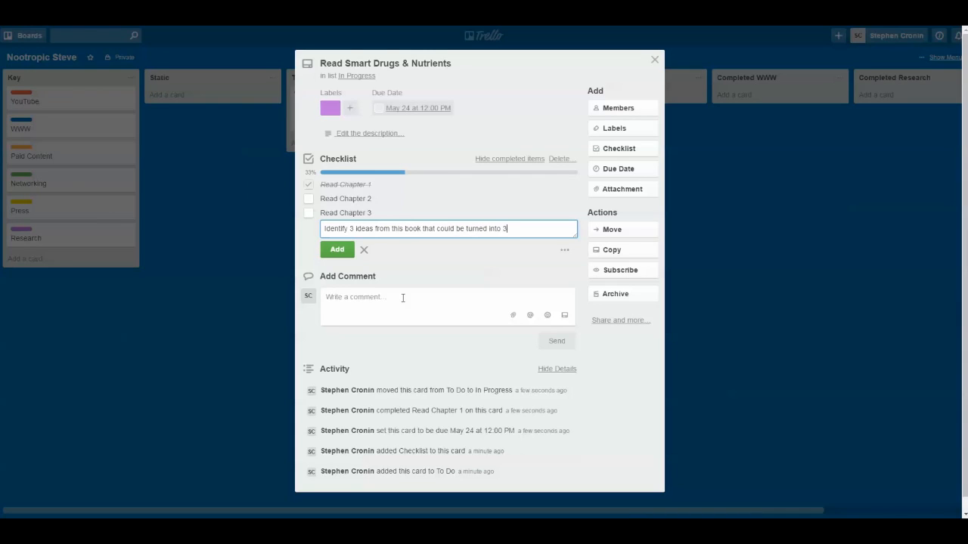
pyautogui.write('videos')
pyautogui.press('Return')
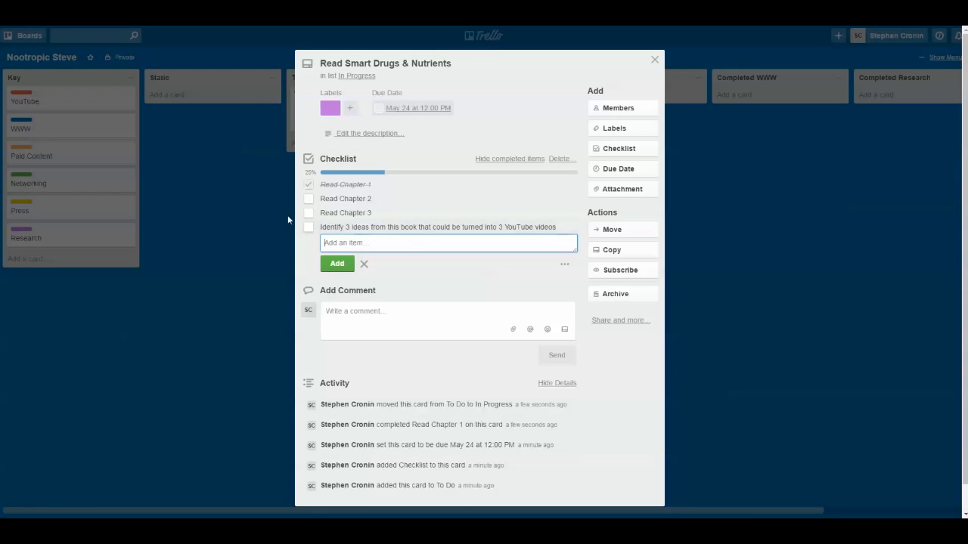
pyautogui.click(747, 234)
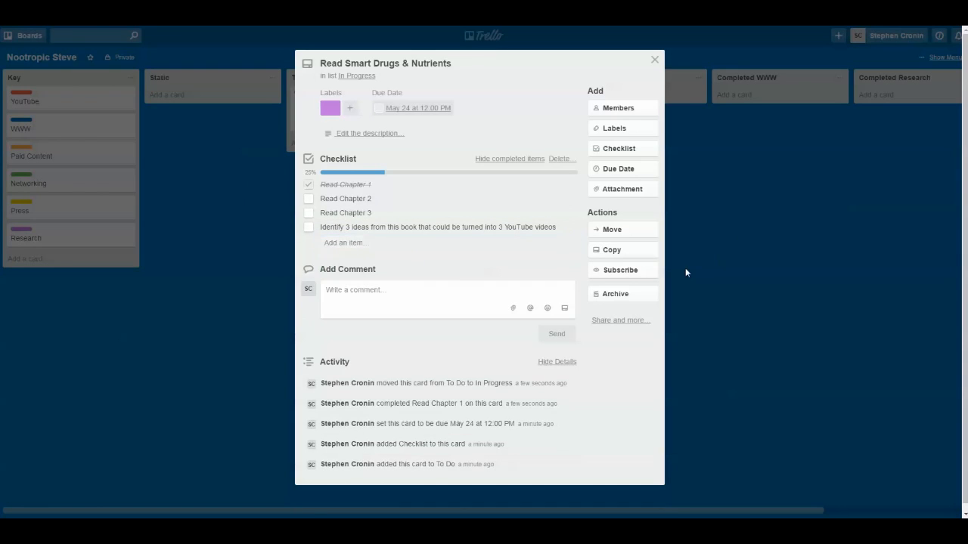
pyautogui.click(759, 253)
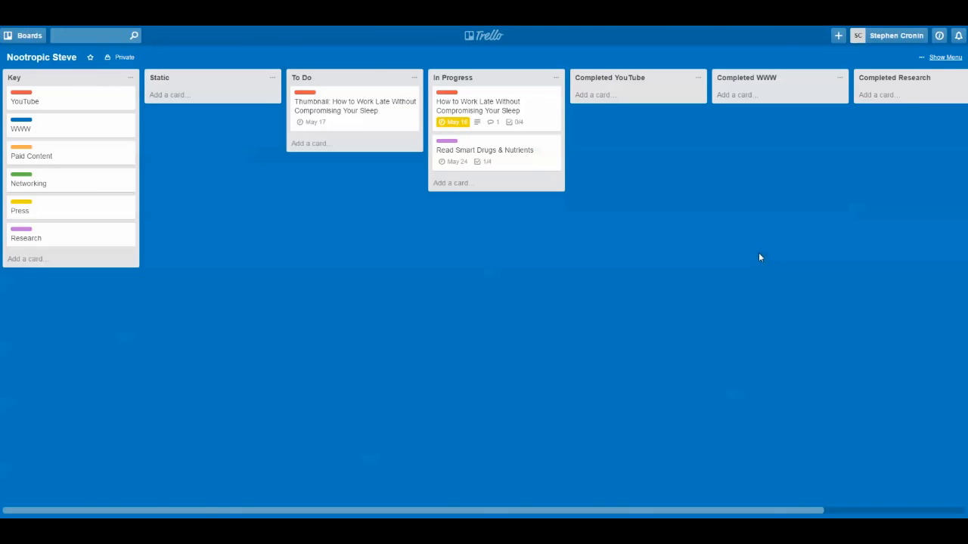
# - Add a card titled "YouTube Interview Shortlist" to the To Do list and give it the red label
pyautogui.click(323, 144)
pyautogui.write('YouTube Interview')
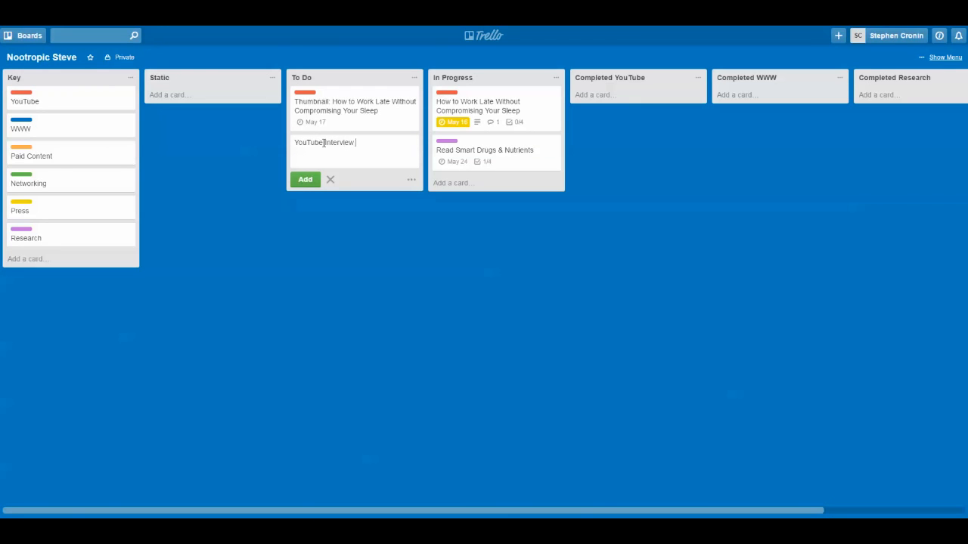
pyautogui.write(' Shortlist')
pyautogui.press('Return')
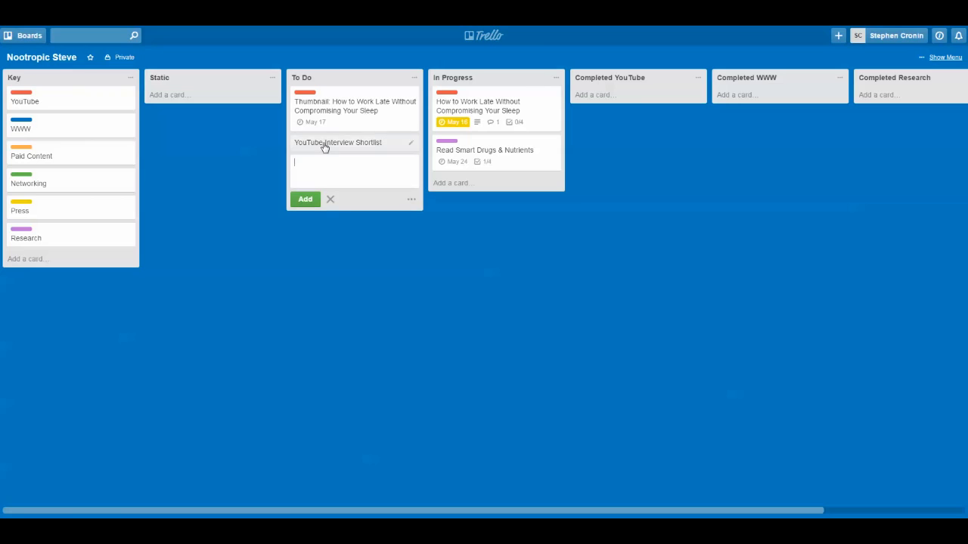
pyautogui.click(416, 146)
pyautogui.click(433, 144)
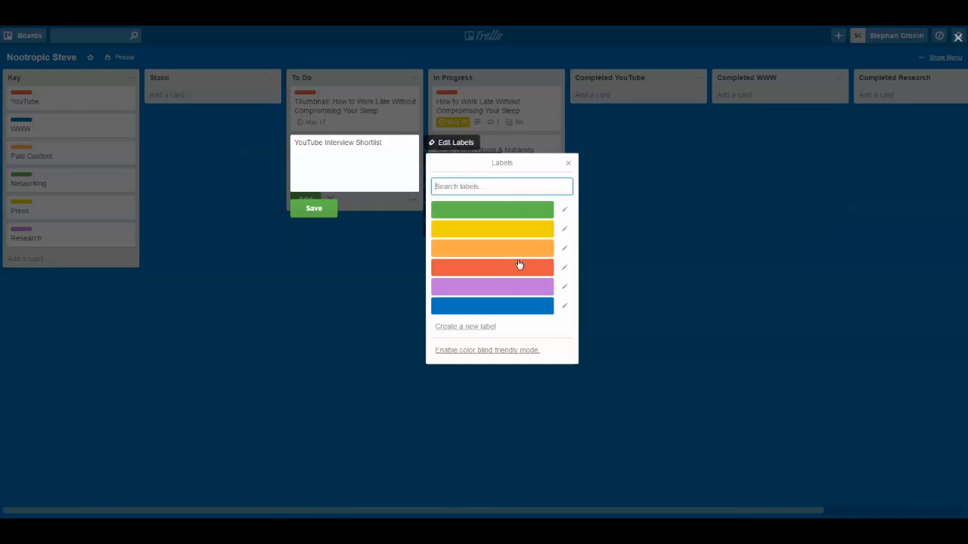
pyautogui.click(496, 266)
pyautogui.click(316, 217)
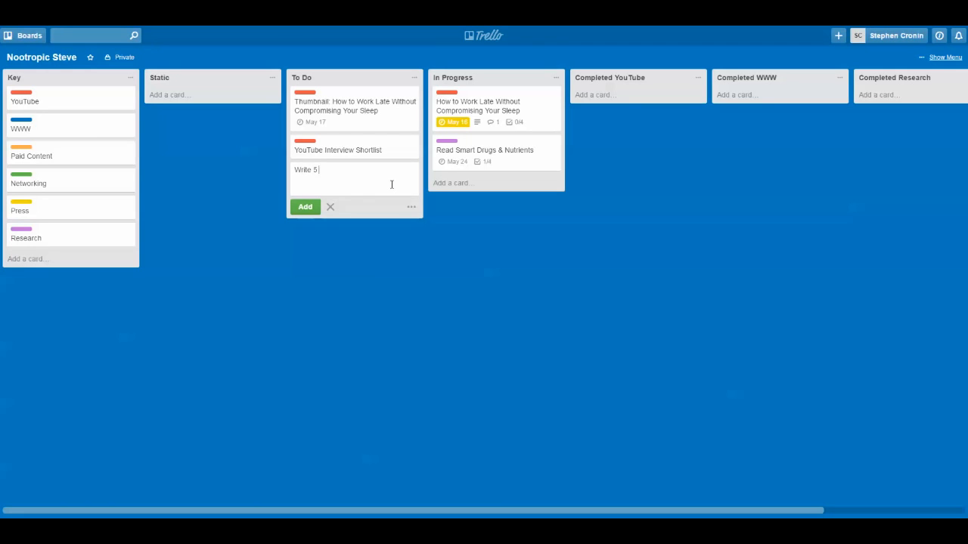
# - Add a To Do card about writing 5 blog posts for the owner's personal website and give it the blue label
pyautogui.write('Write 5 blog sosts for stevecronin.com')
pyautogui.press('Return')
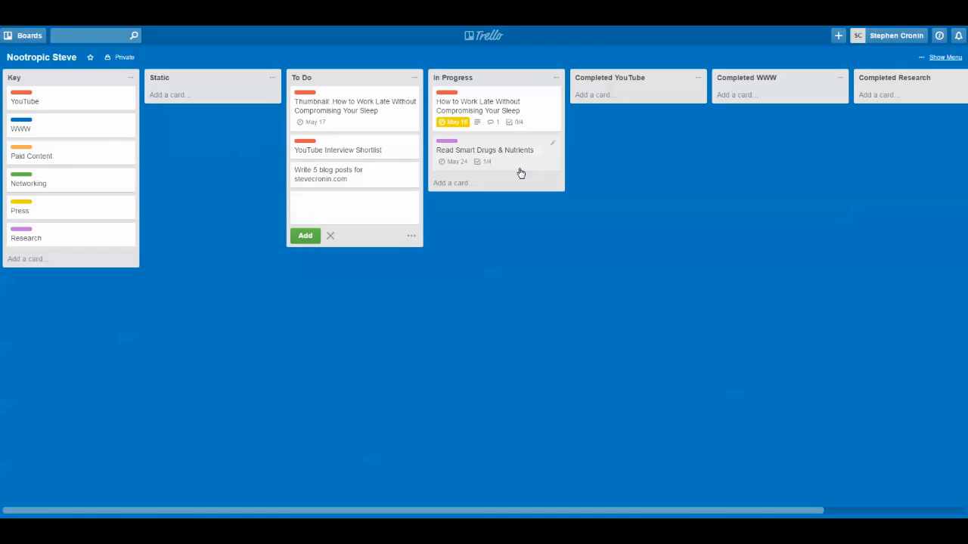
pyautogui.click(409, 172)
pyautogui.click(447, 171)
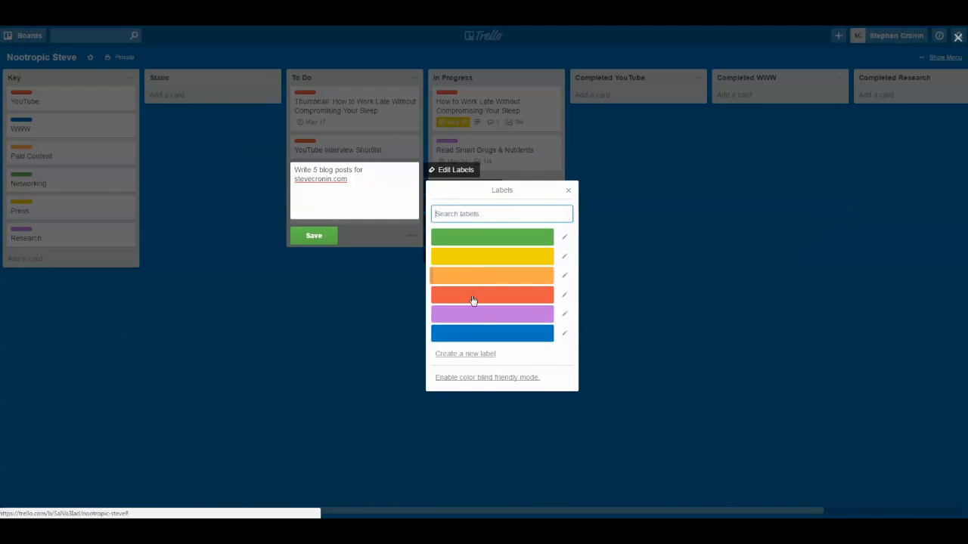
pyautogui.click(473, 334)
pyautogui.click(326, 270)
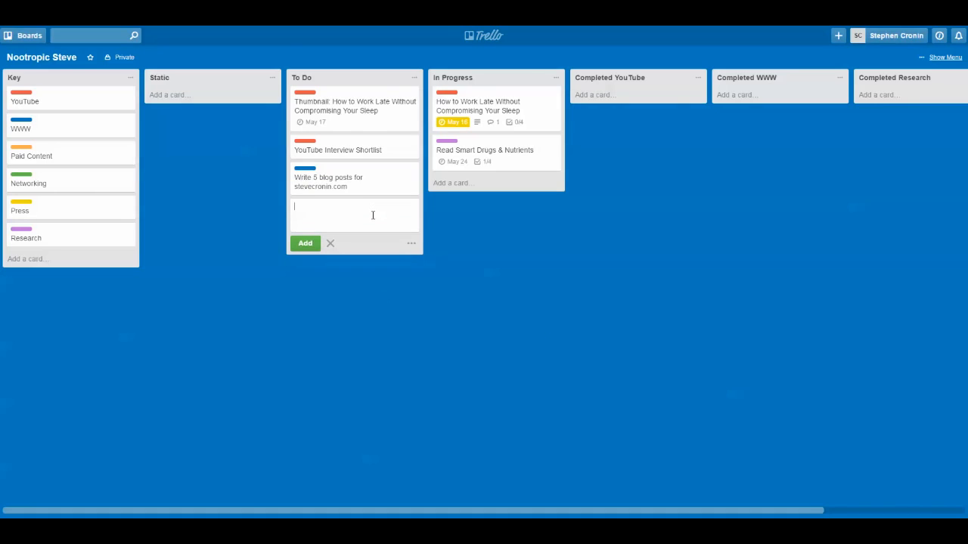
# - Add a card titled "Read The Four Hour Workweek" to the To Do list and give it the purple label
pyautogui.write('Read The Four Hour Workweek')
pyautogui.press('Return')
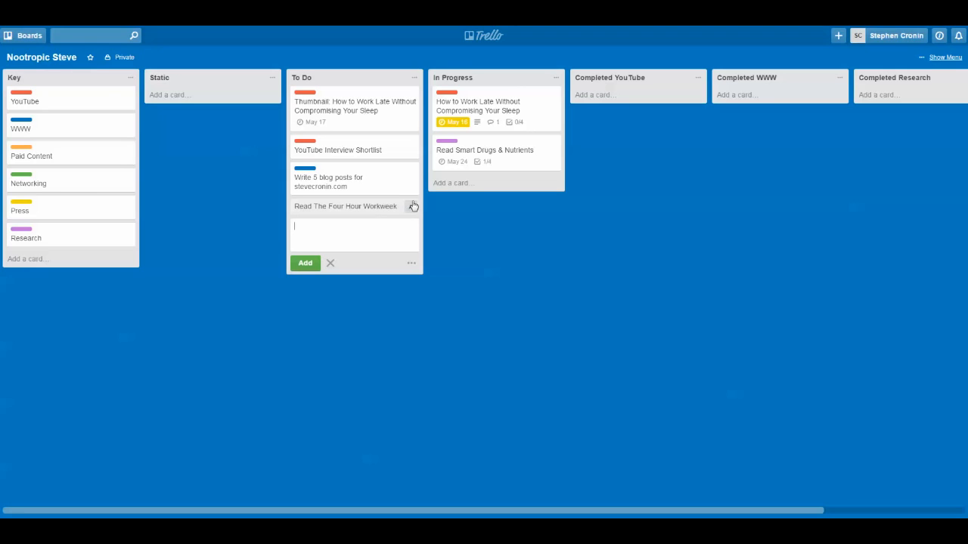
pyautogui.click(411, 205)
pyautogui.click(454, 207)
pyautogui.click(475, 353)
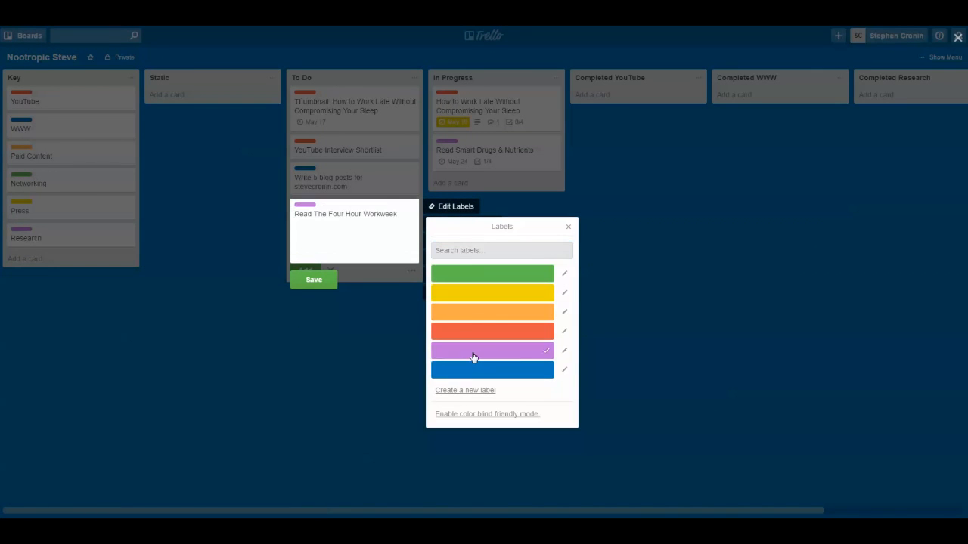
pyautogui.click(442, 453)
pyautogui.click(337, 304)
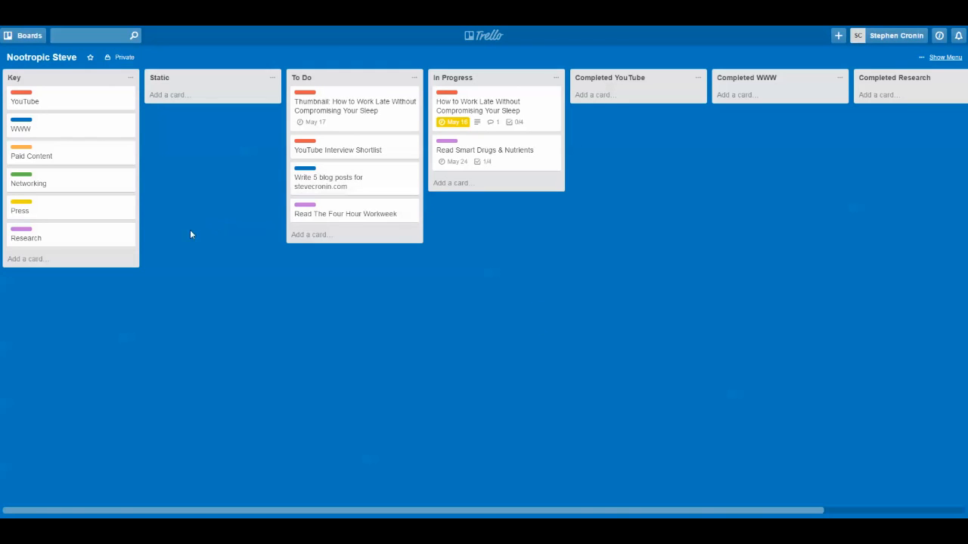
# - Mark Title, Description, Keywords and CTA complete on the "How to Work Late Without Compromising Your Sleep" card in In Progress
pyautogui.click(487, 111)
pyautogui.scroll(-1, 374, 348)
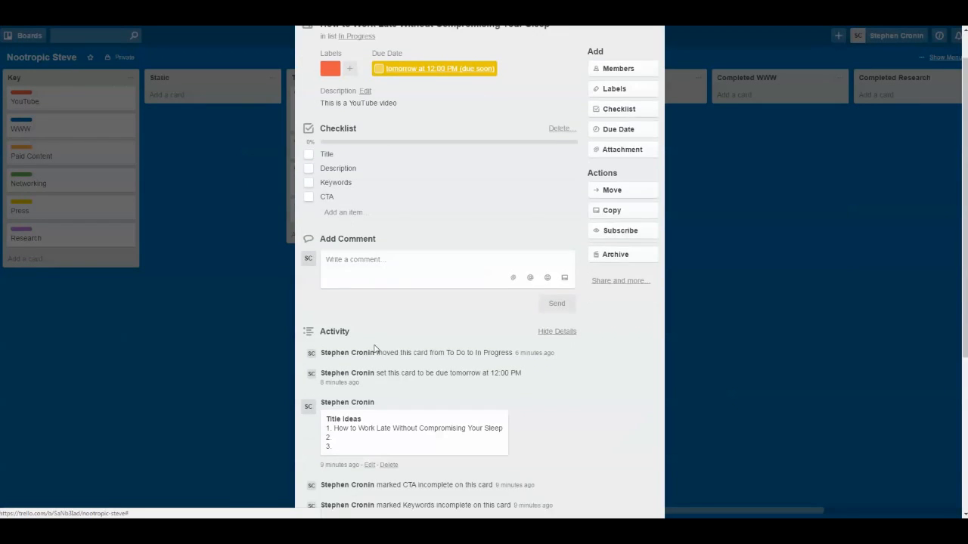
pyautogui.scroll(-3, 374, 347)
pyautogui.scroll(5, 401, 287)
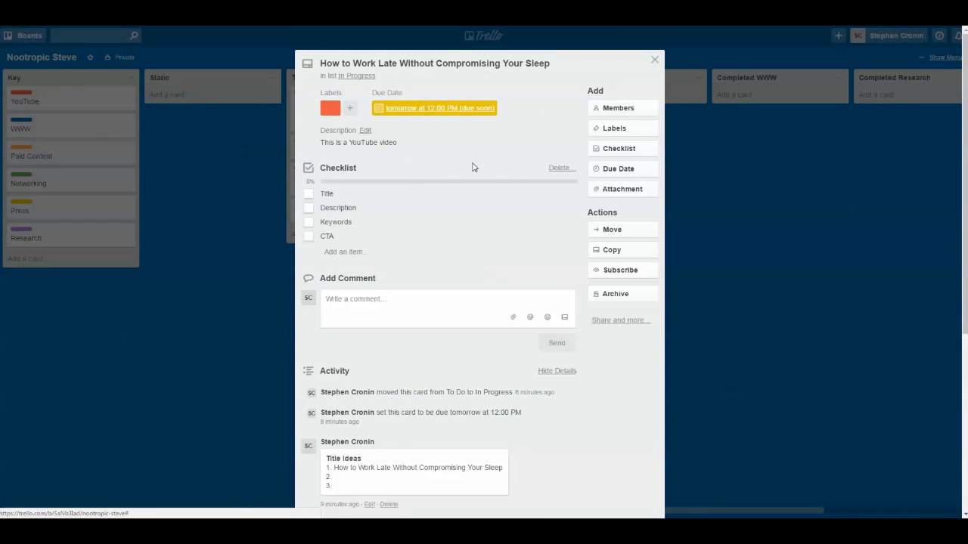
pyautogui.click(722, 216)
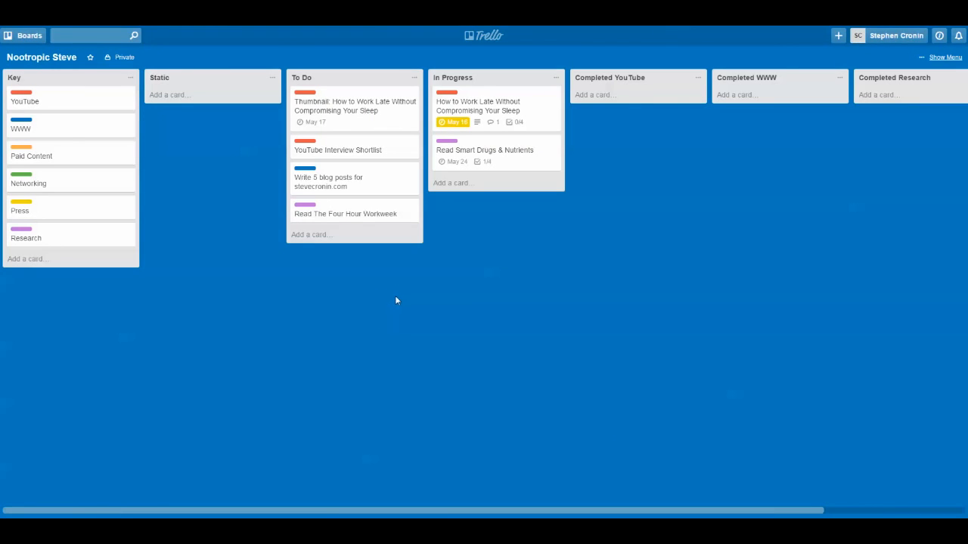
pyautogui.click(495, 114)
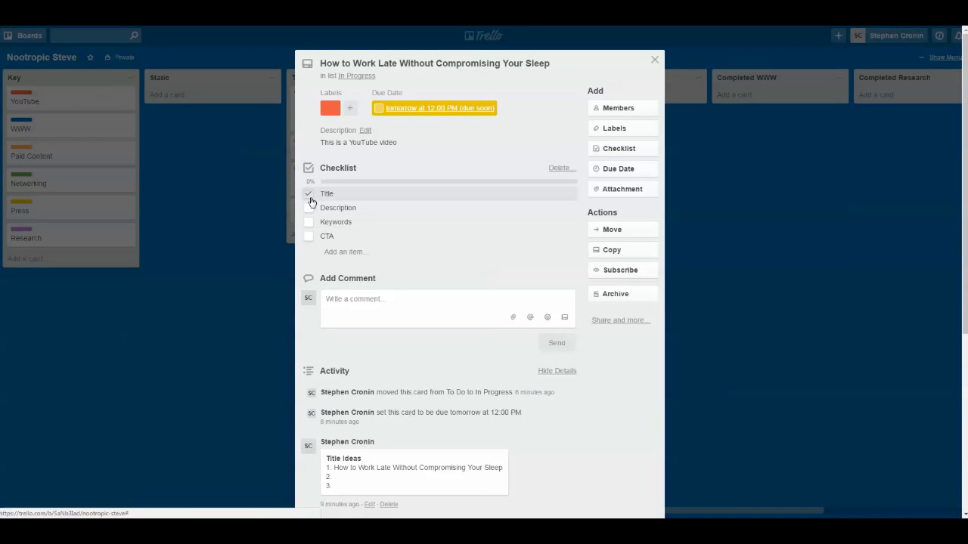
pyautogui.click(309, 195)
pyautogui.click(308, 209)
pyautogui.click(309, 223)
pyautogui.click(309, 238)
pyautogui.click(268, 286)
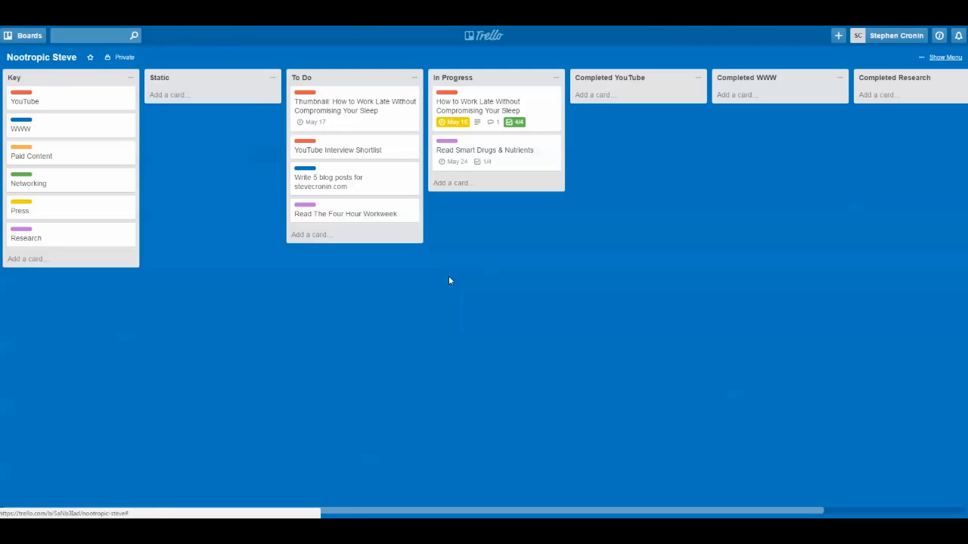
# - Mark the remaining checklist items on the "Read Smart Drugs & Nutrients" card complete and close the card
pyautogui.click(477, 157)
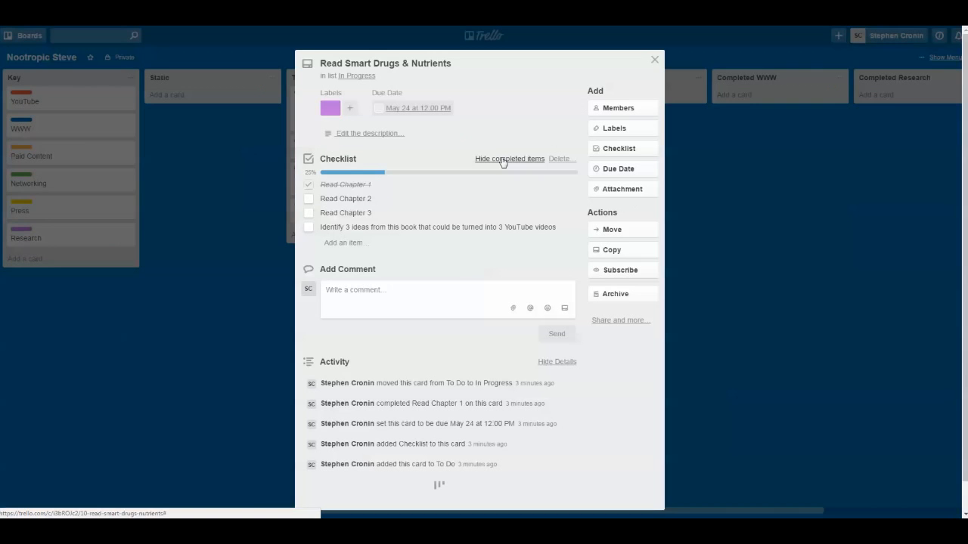
pyautogui.click(308, 198)
pyautogui.click(308, 212)
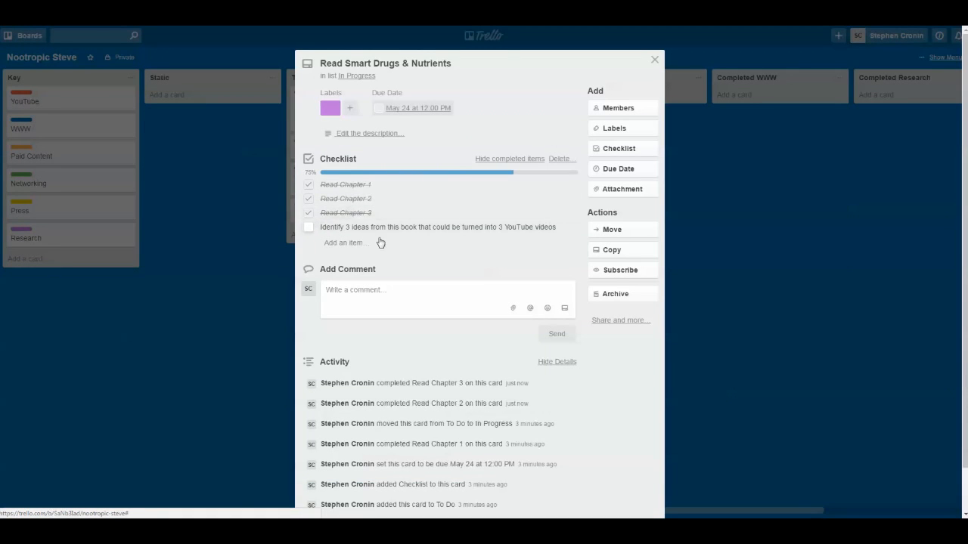
pyautogui.click(308, 227)
pyautogui.click(213, 321)
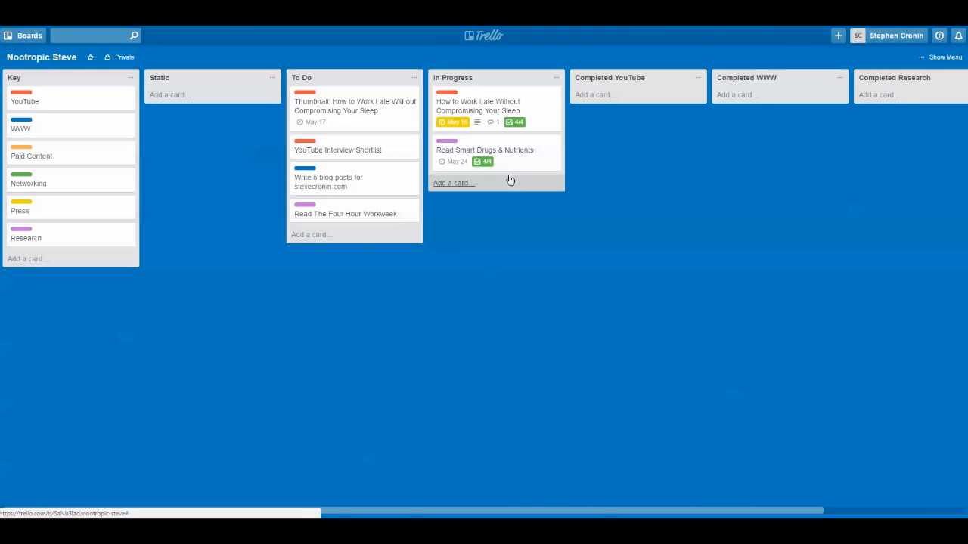
# - Add a card titled "3 YouTube Videos from Smart Drugs & Nutrients" to the To Do list and give it the red label
pyautogui.click(330, 244)
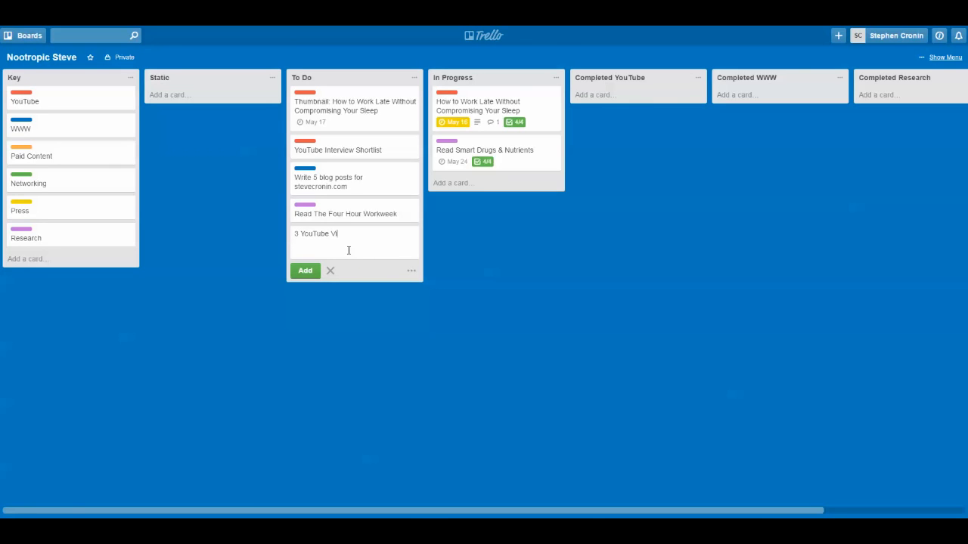
pyautogui.write('3 YouTube Video')
pyautogui.press('BackSpace')
pyautogui.write('eos from Smart Drugs & Nutrients')
pyautogui.press('Return')
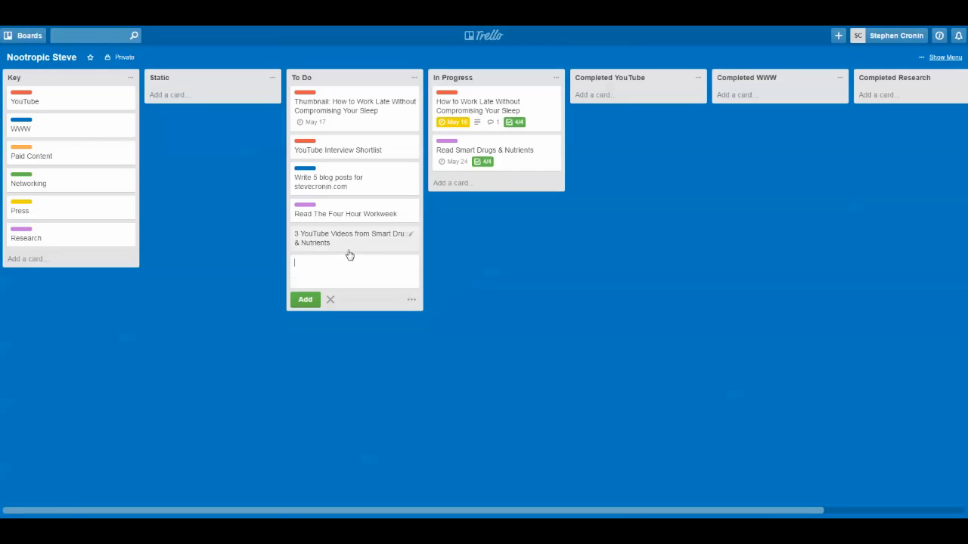
pyautogui.click(410, 233)
pyautogui.hotkey('ctrl', 'c')
pyautogui.click(457, 243)
pyautogui.click(499, 358)
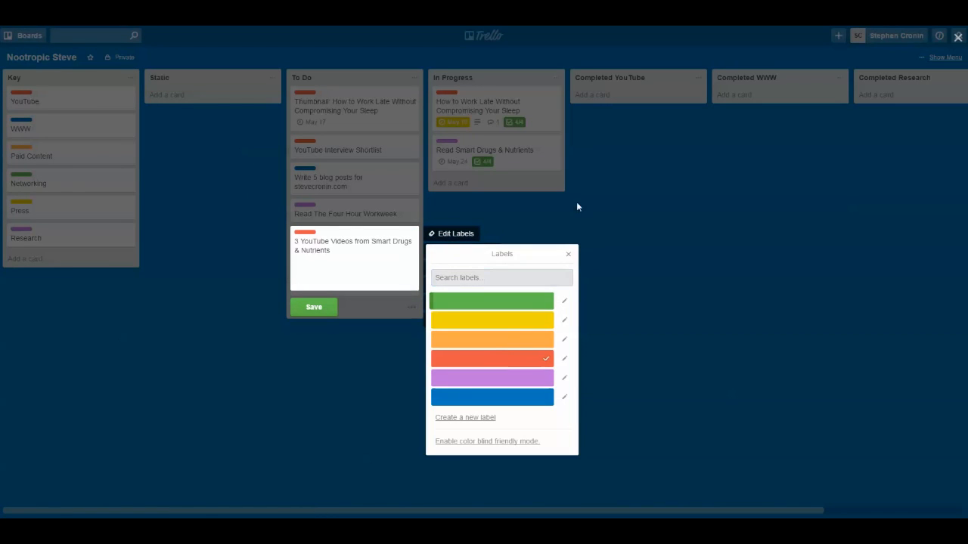
pyautogui.click(316, 300)
# - Move the "Read Smart Drugs & Nutrients" card to Completed Research and check the new YouTube videos card in To Do
pyautogui.moveTo(512, 151); pyautogui.dragTo(893, 105)
pyautogui.click(352, 246)
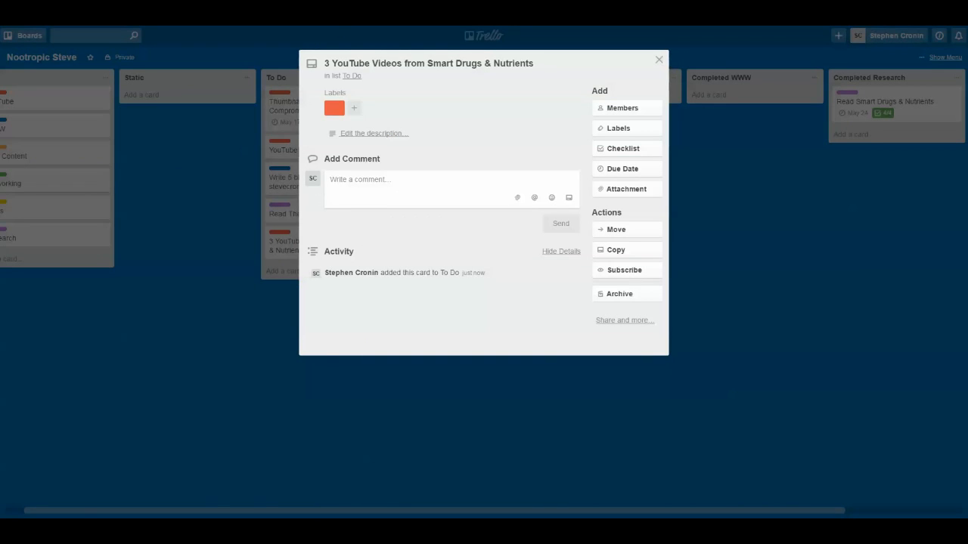
pyautogui.click(739, 281)
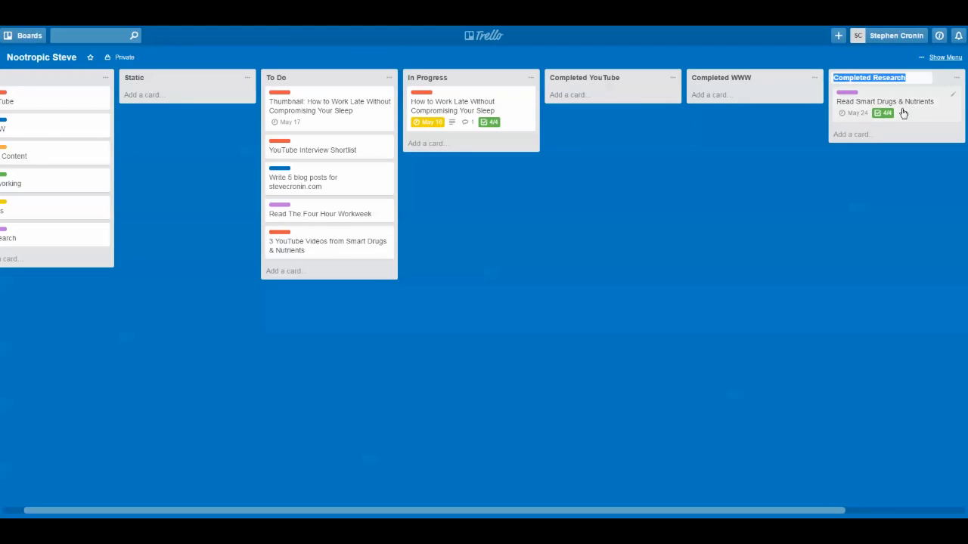
# - In the "Read Smart Drugs & Nutrients" card, append the "3 YouTube Videos from Smart Drugs & Nutrients" card link to the last checklist item
pyautogui.click(952, 109)
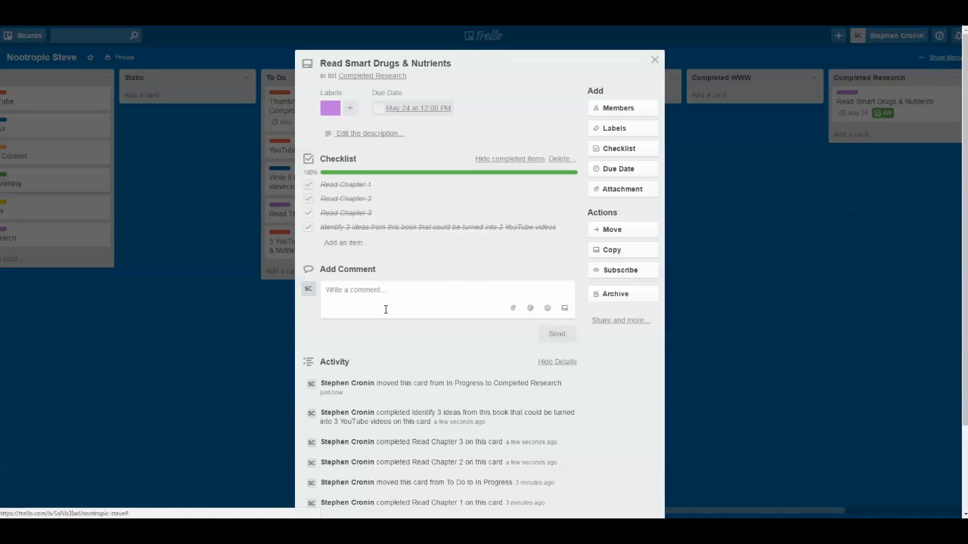
pyautogui.click(412, 227)
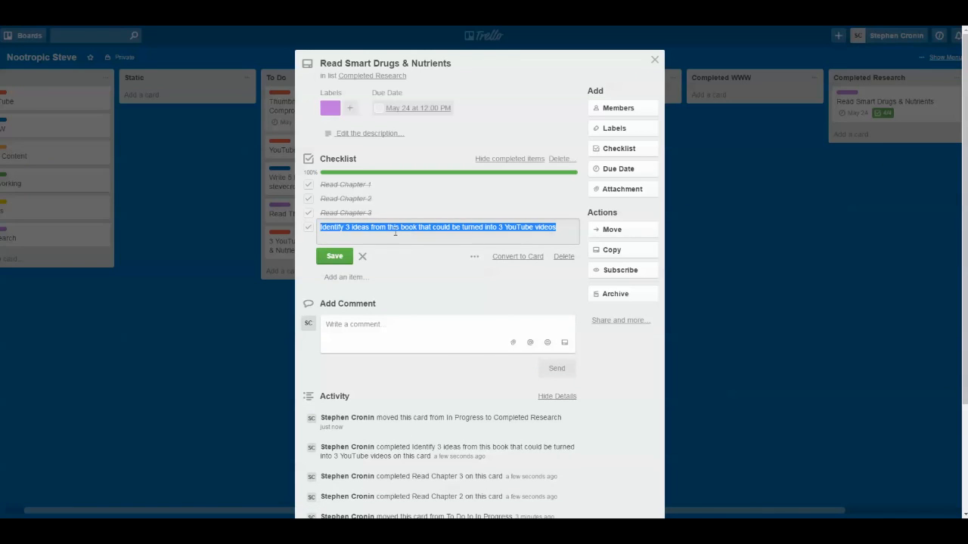
pyautogui.click(564, 225)
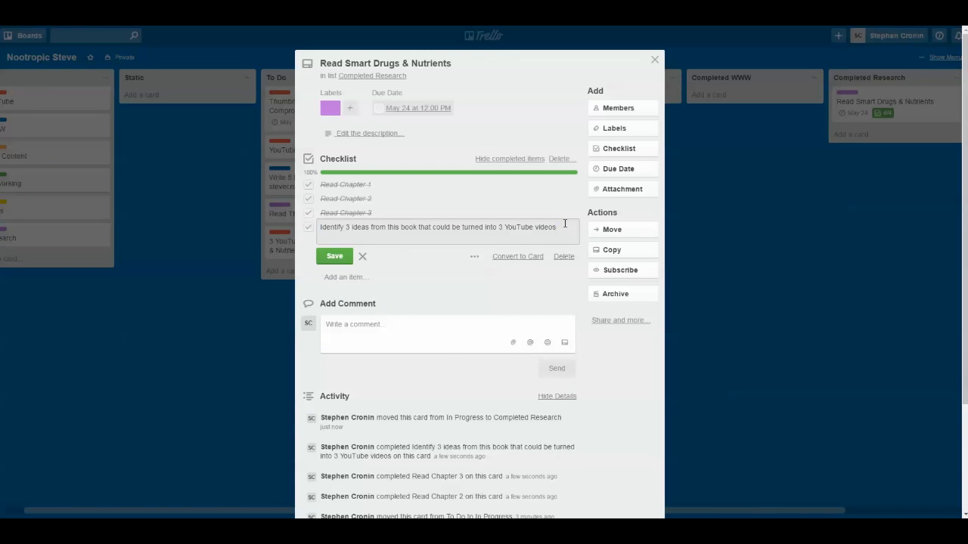
pyautogui.hotkey('ctrl', 'v')
pyautogui.press('Return')
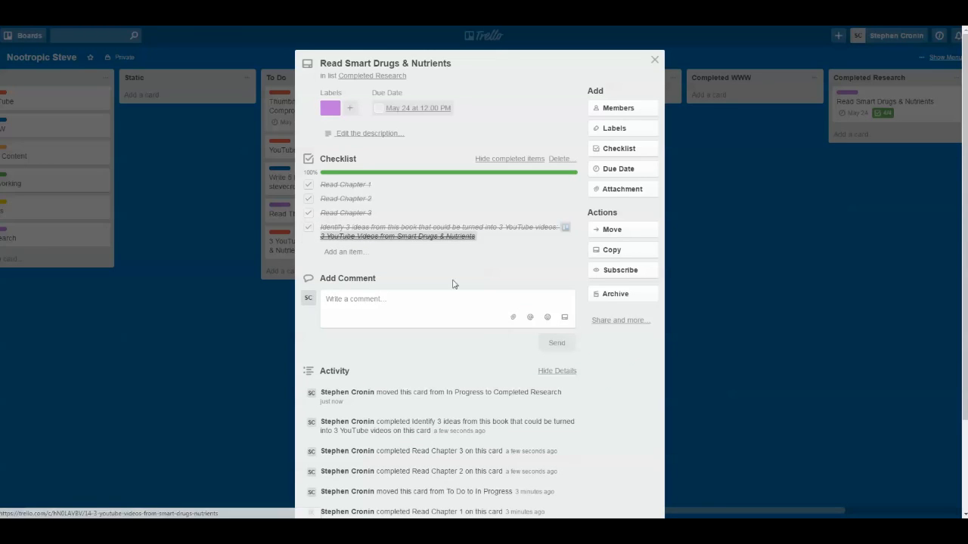
# - Post the "3 YouTube Videos from Smart Drugs & Nutrients" card link as a comment on the open card and close the card
pyautogui.moveTo(440, 240); pyautogui.dragTo(361, 304)
pyautogui.click(556, 353)
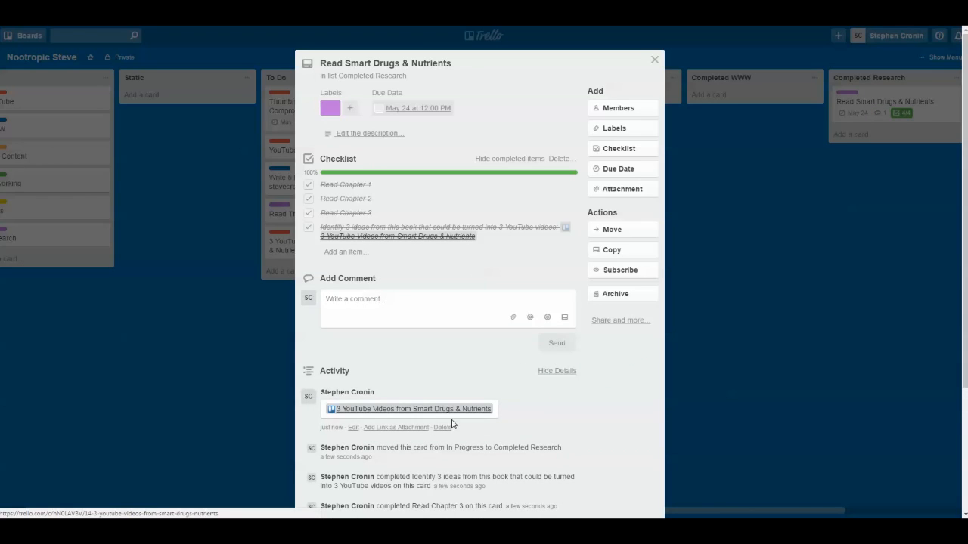
pyautogui.click(860, 249)
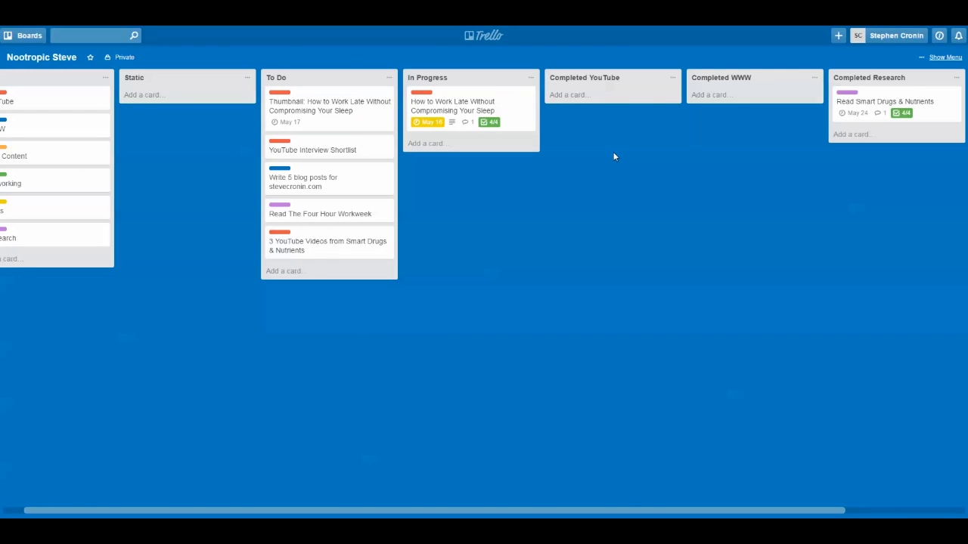
# - Move all the cards in the To Do list to the In Progress list
pyautogui.moveTo(469, 513); pyautogui.dragTo(274, 509)
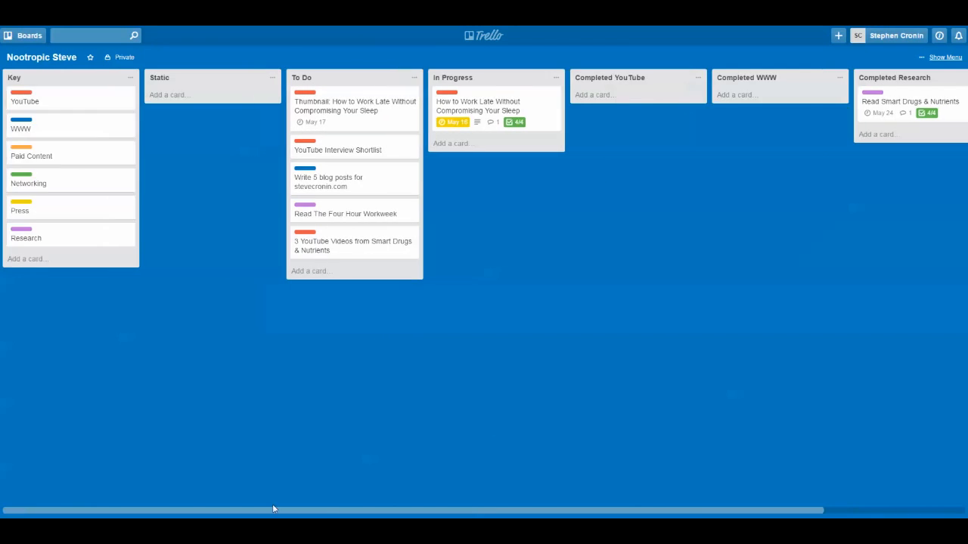
pyautogui.moveTo(378, 123); pyautogui.dragTo(500, 122)
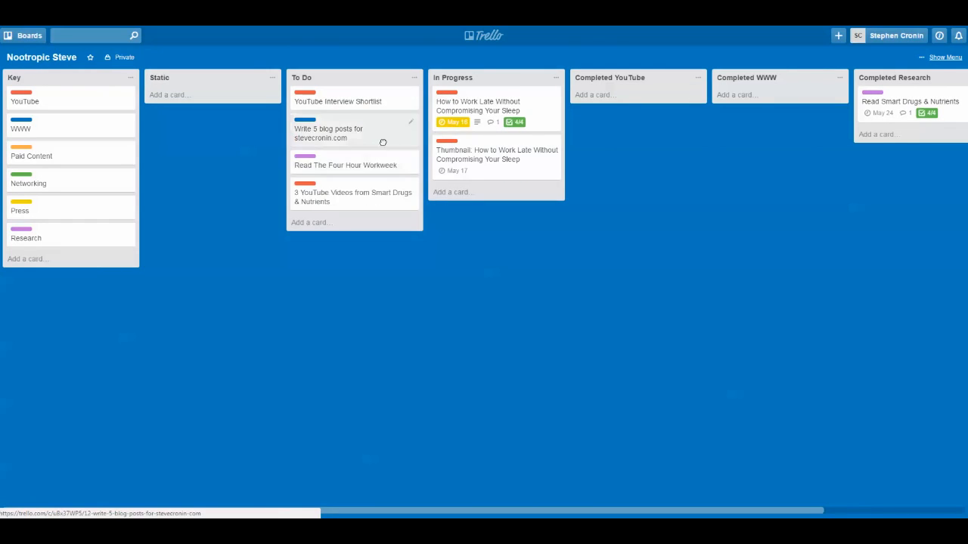
pyautogui.moveTo(383, 142); pyautogui.dragTo(493, 150)
pyautogui.moveTo(346, 99); pyautogui.dragTo(468, 135)
pyautogui.moveTo(352, 133); pyautogui.dragTo(473, 177)
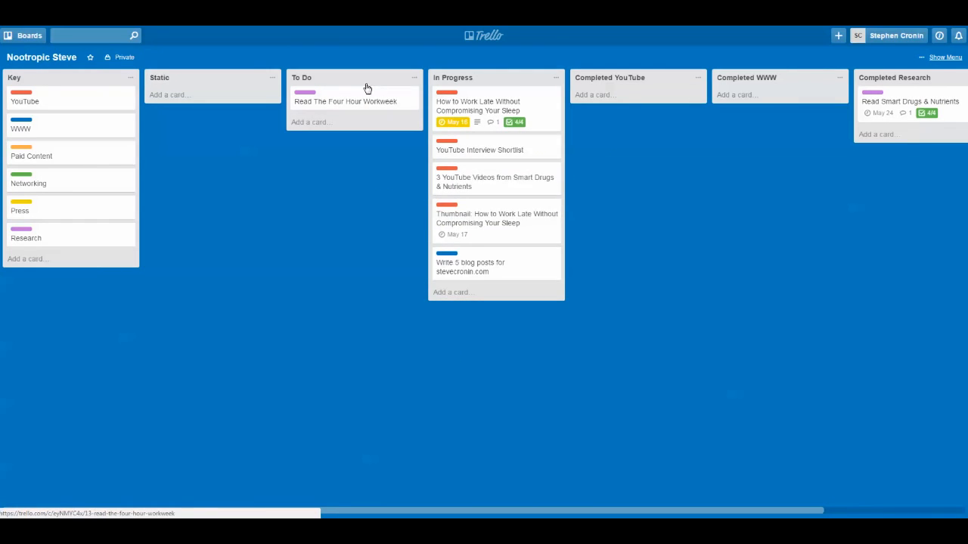
pyautogui.moveTo(365, 89); pyautogui.dragTo(636, 102)
# - Move the red-labeled YouTube cards from In Progress to the Completed YouTube list
pyautogui.moveTo(471, 108); pyautogui.dragTo(628, 105)
pyautogui.moveTo(508, 140); pyautogui.dragTo(634, 147)
pyautogui.moveTo(495, 130); pyautogui.dragTo(635, 155)
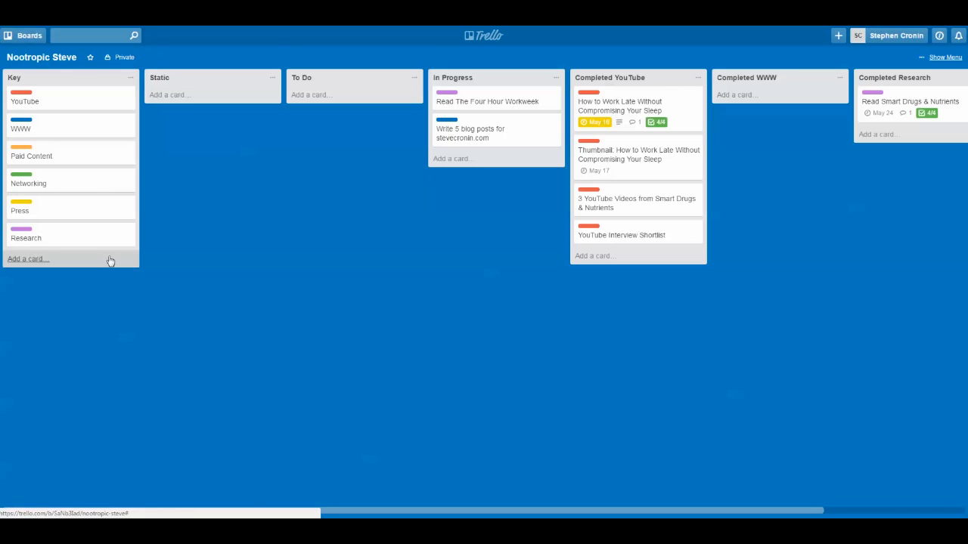
# - Try "FOCUS" as the title of the In Progress list and rename the list "In Progess"
pyautogui.click(454, 78)
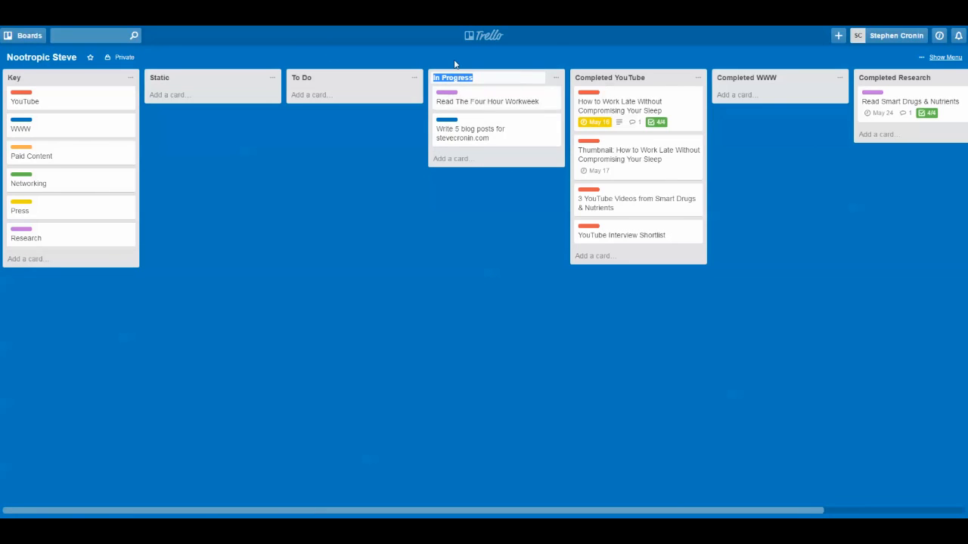
pyautogui.write('FOCUS')
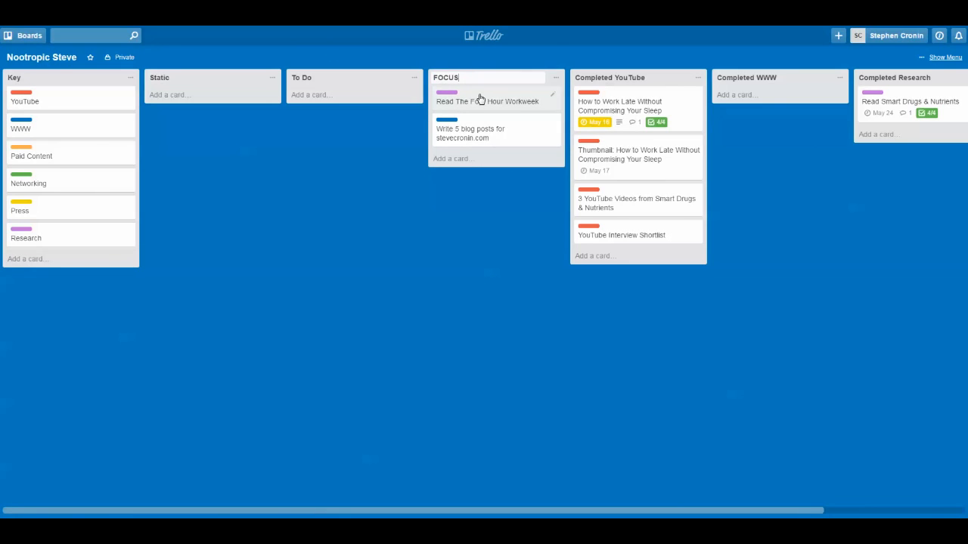
pyautogui.press('BackSpace')
pyautogui.press('BackSpace')
pyautogui.press('BackSpace')
pyautogui.press('Return')
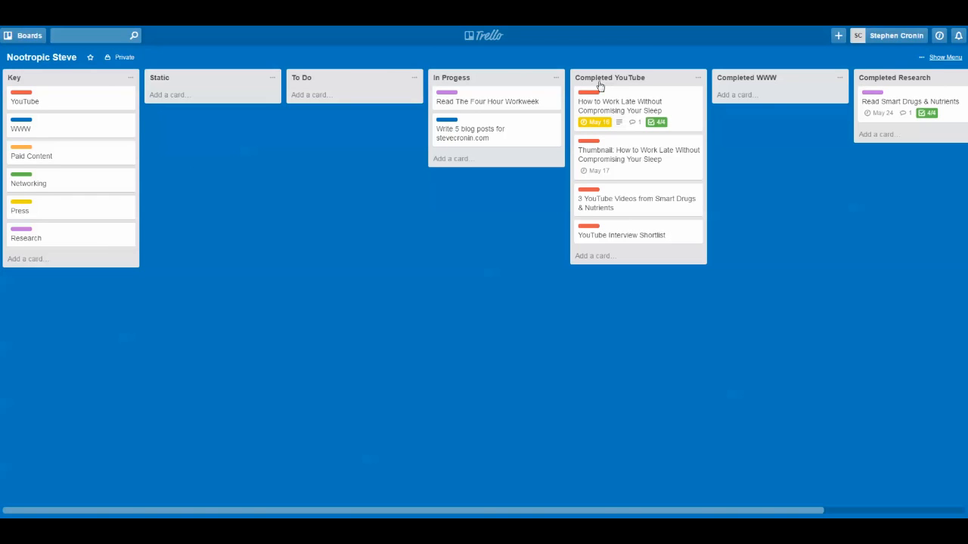
# - Move the "Write 5 blog posts for stevecronin.com" card to the Completed YouTube list
pyautogui.moveTo(442, 101)
pyautogui.mouseDown()
pyautogui.moveTo(301, 96)
pyautogui.moveTo(443, 100)
pyautogui.mouseUp()
pyautogui.moveTo(454, 130); pyautogui.dragTo(611, 160)
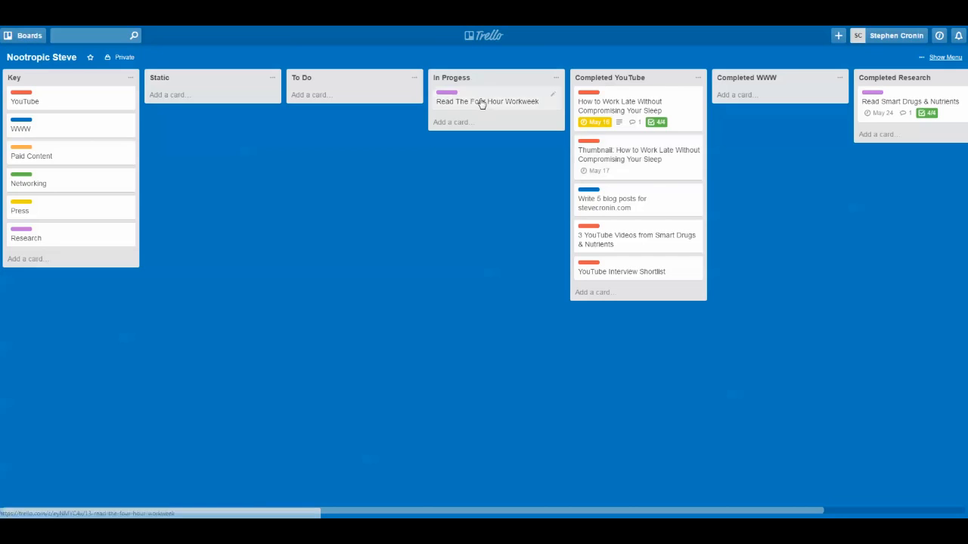
pyautogui.moveTo(482, 103)
pyautogui.mouseDown()
pyautogui.moveTo(339, 101)
pyautogui.moveTo(462, 119)
pyautogui.moveTo(616, 346)
pyautogui.moveTo(616, 163)
pyautogui.moveTo(484, 106)
pyautogui.mouseUp()
# - Add a card titled "YouTube Video Requests" to the Static list and give it the red label
pyautogui.click(189, 97)
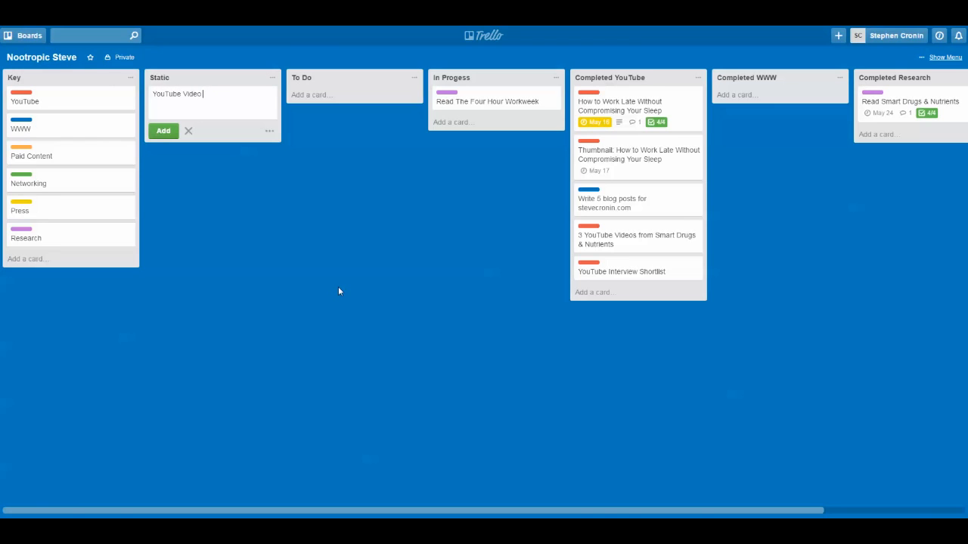
pyautogui.write('quests')
pyautogui.press('Return')
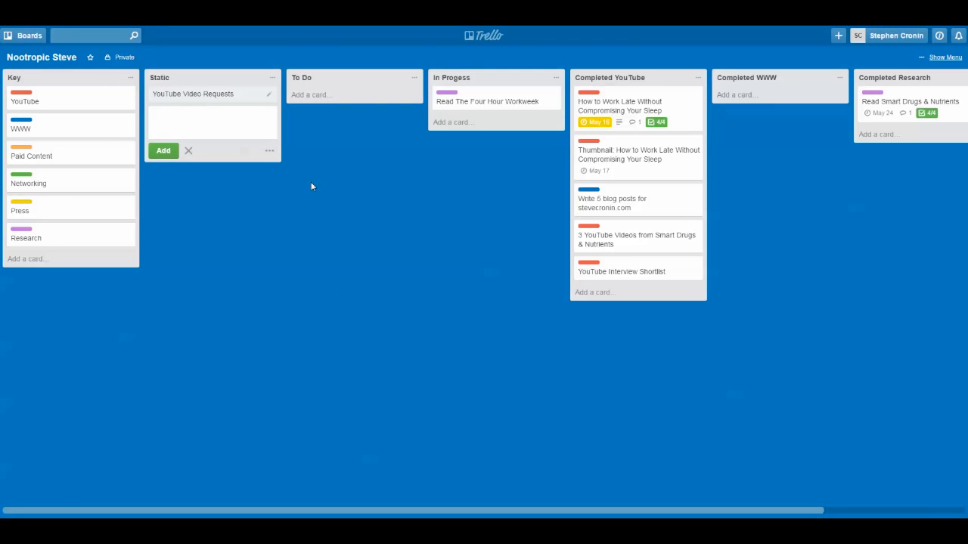
pyautogui.click(269, 94)
pyautogui.click(310, 94)
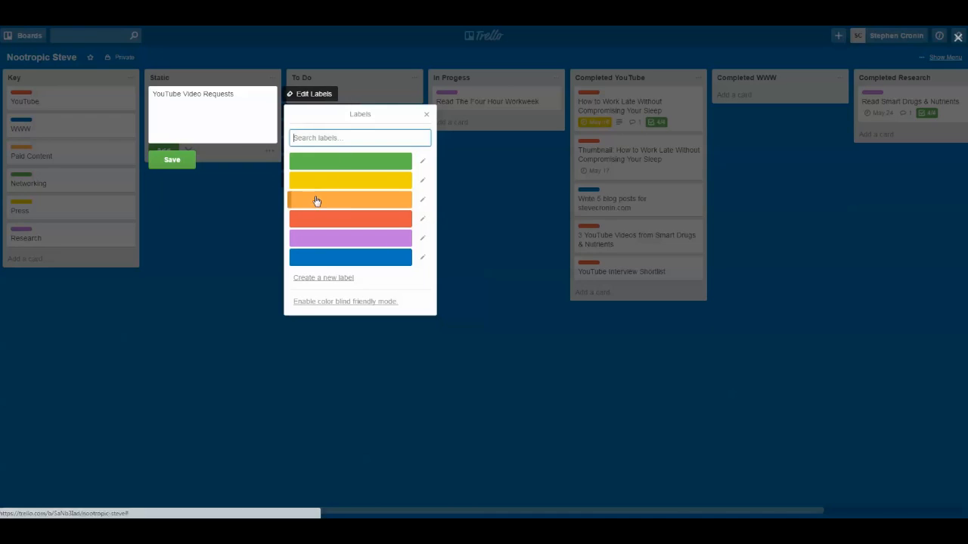
pyautogui.click(325, 220)
pyautogui.click(195, 166)
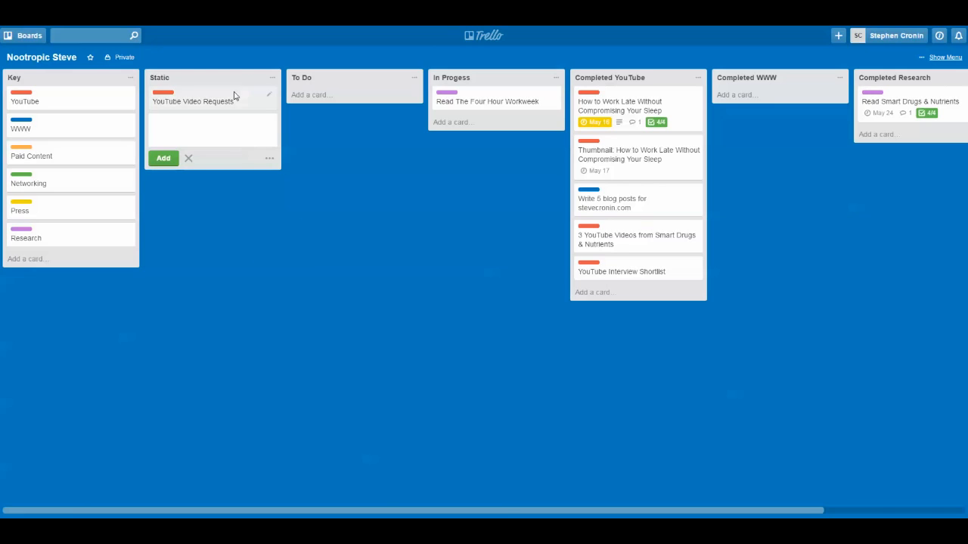
pyautogui.click(201, 312)
# - Add a card titled "Affiliate Link Shortlist" to the Static list, give it the red label and close the new-card entry
pyautogui.click(180, 123)
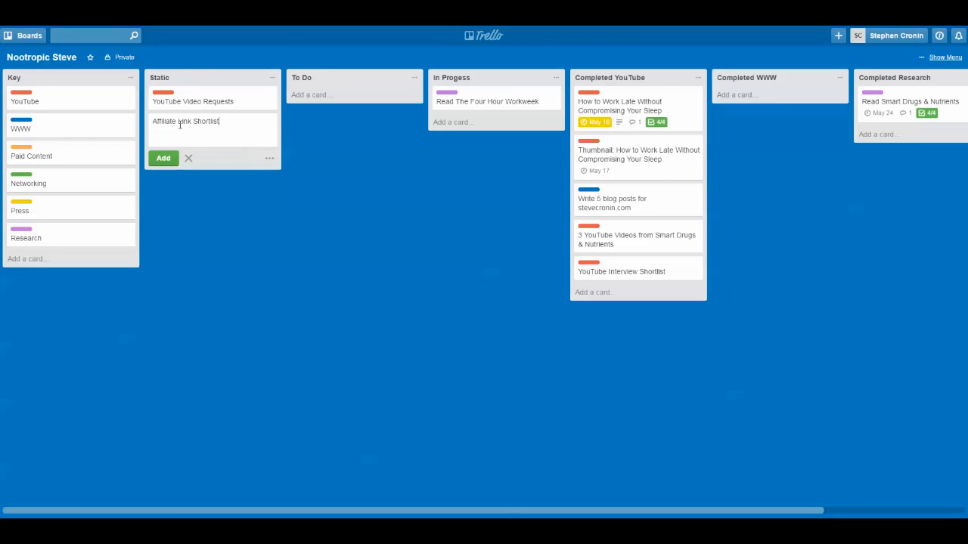
pyautogui.press('Return')
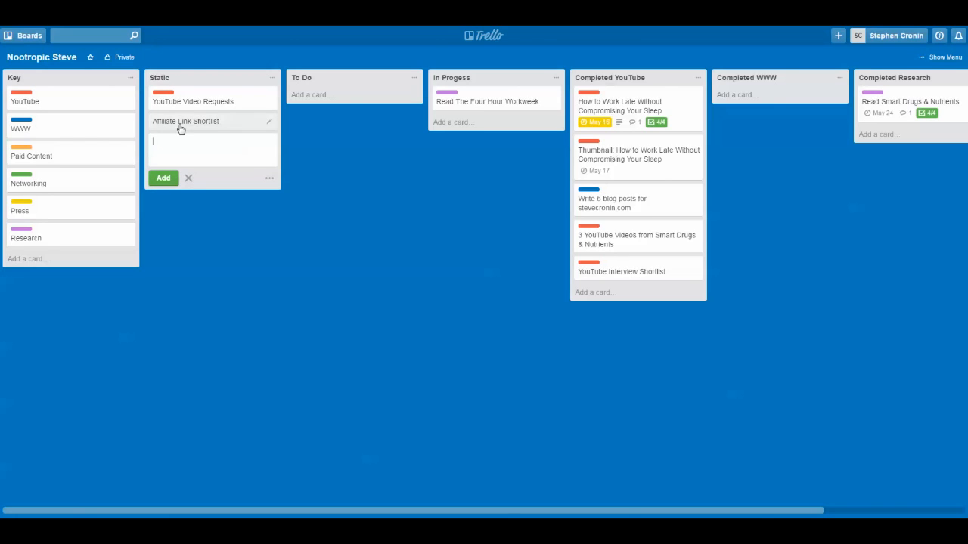
pyautogui.click(270, 123)
pyautogui.click(312, 121)
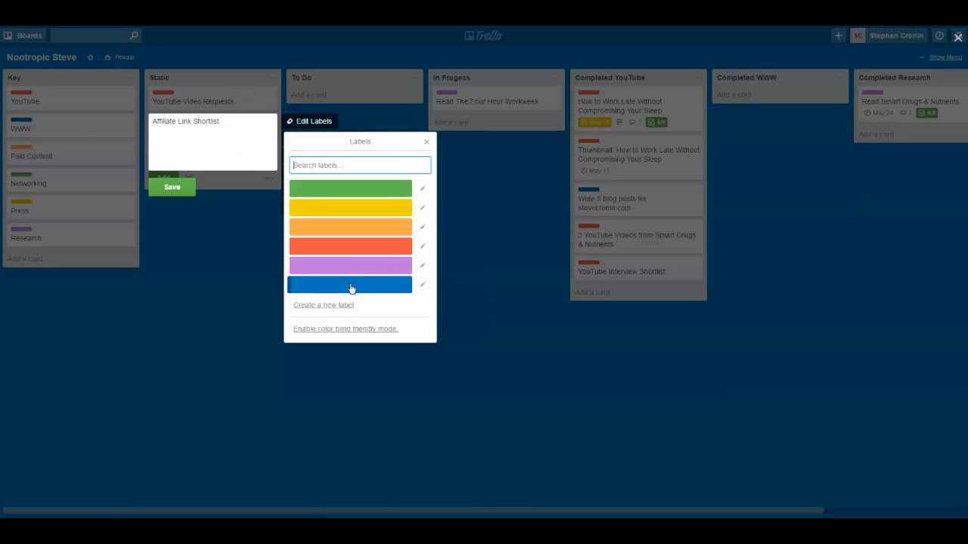
pyautogui.click(369, 243)
pyautogui.click(172, 195)
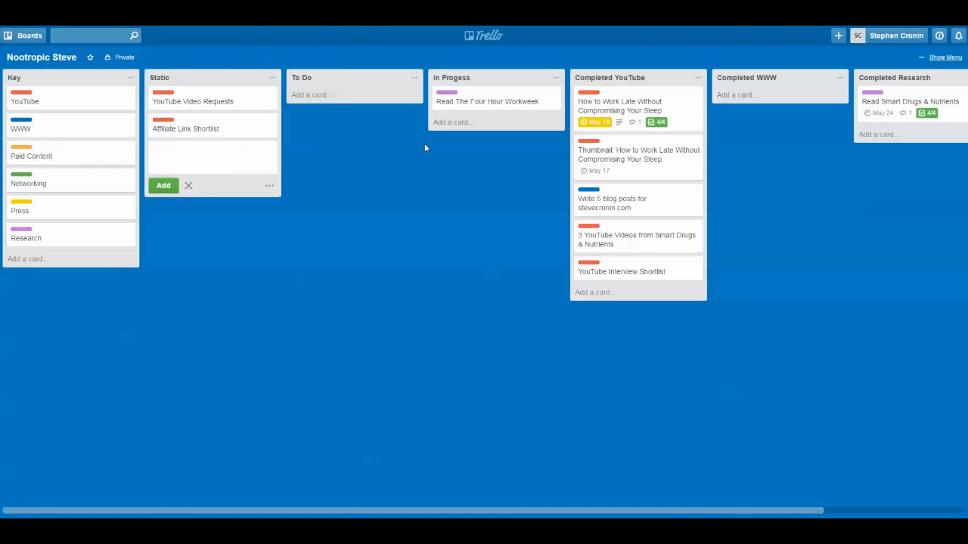
pyautogui.click(169, 130)
pyautogui.click(195, 286)
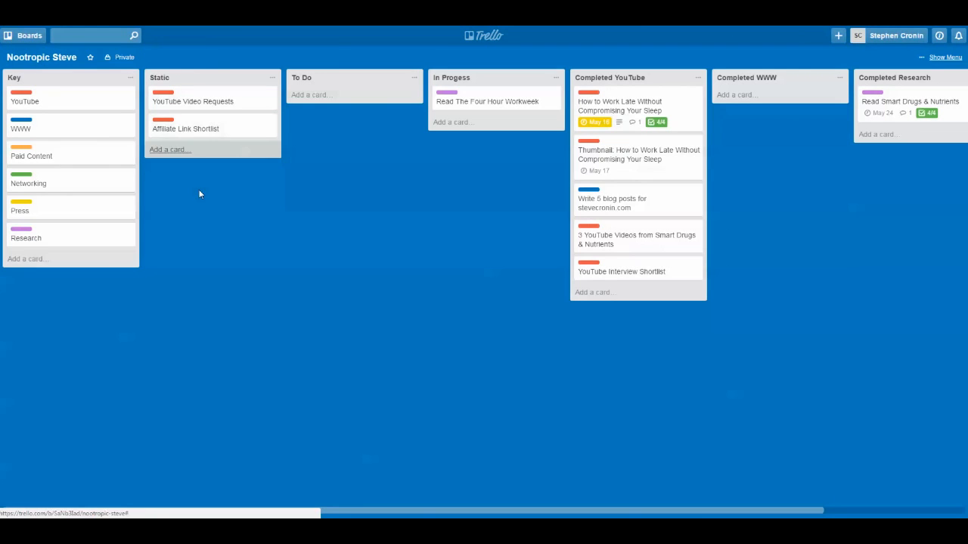